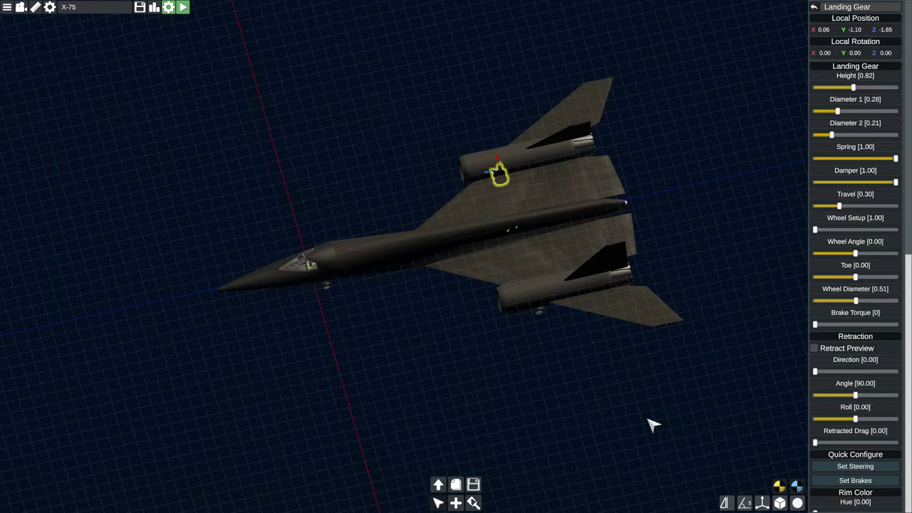
Deselect the landing gear and check the aircraft's specifications
left_click_drag(618, 421, 591, 409)
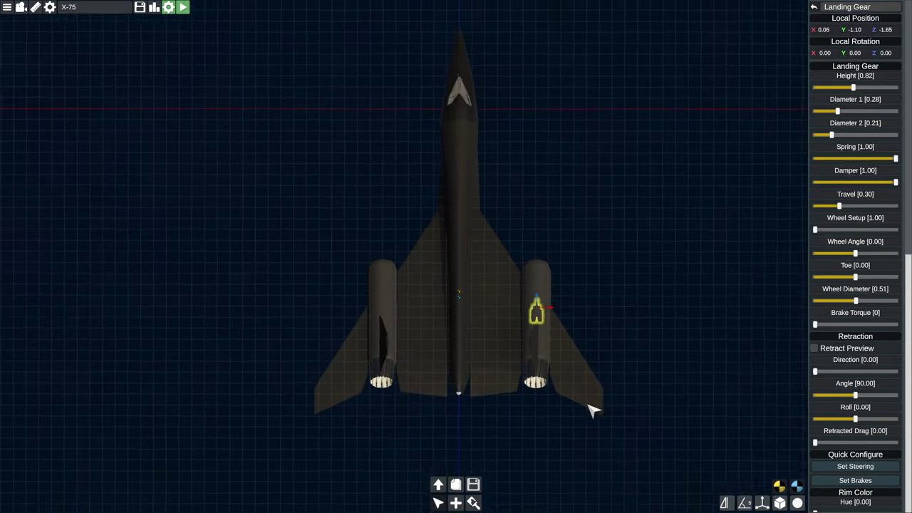
left_click_drag(587, 370, 586, 210)
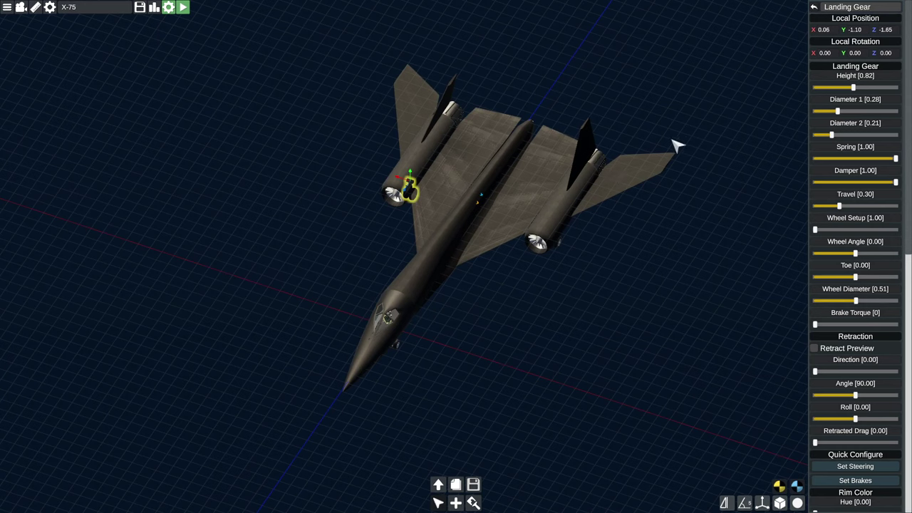
left_click(662, 284)
left_click_drag(656, 309, 624, 314)
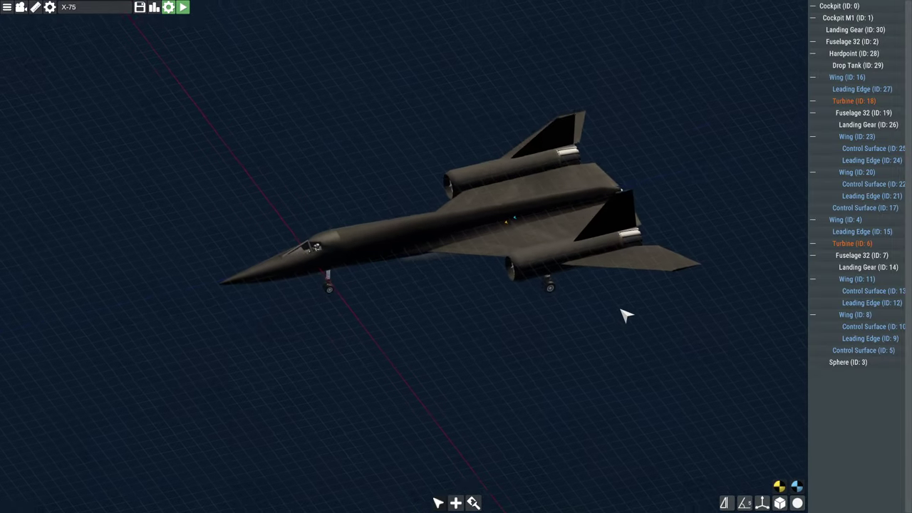
left_click(154, 9)
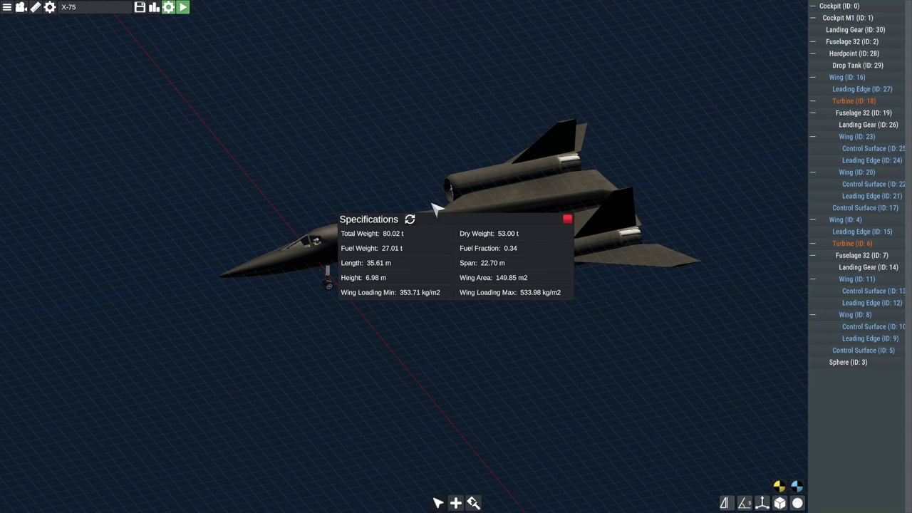
left_click(568, 219)
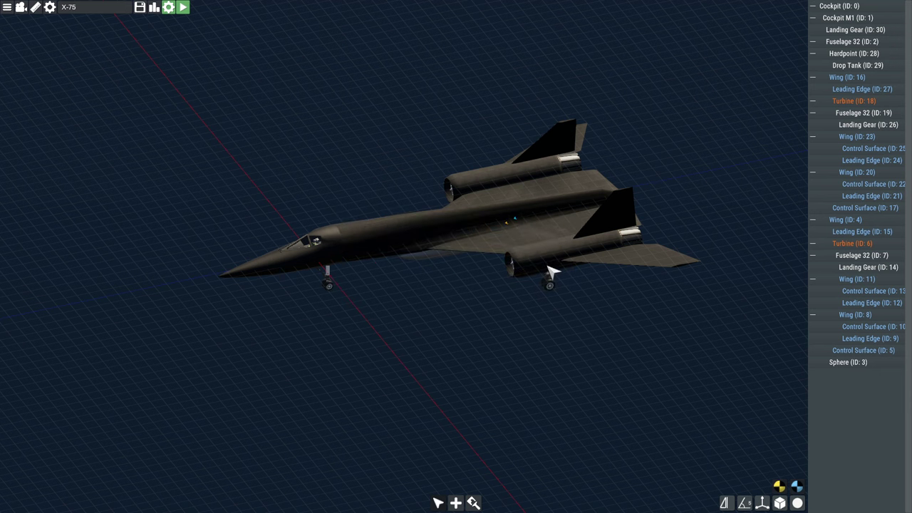
Select the near-side turbine and examine its settings from diameter and fan through compression, combustor, utility drive and afterburner
left_click(624, 239)
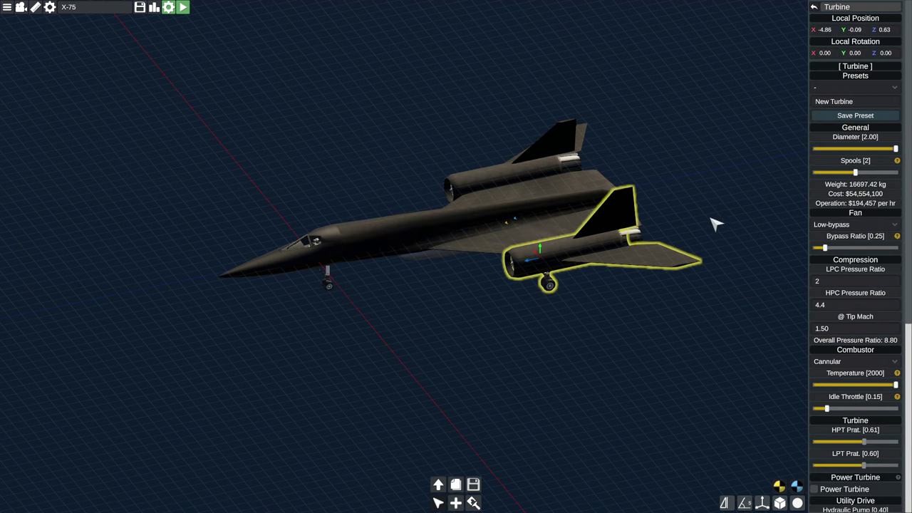
left_click_drag(724, 198, 739, 157)
scroll(739, 157, "up", 4)
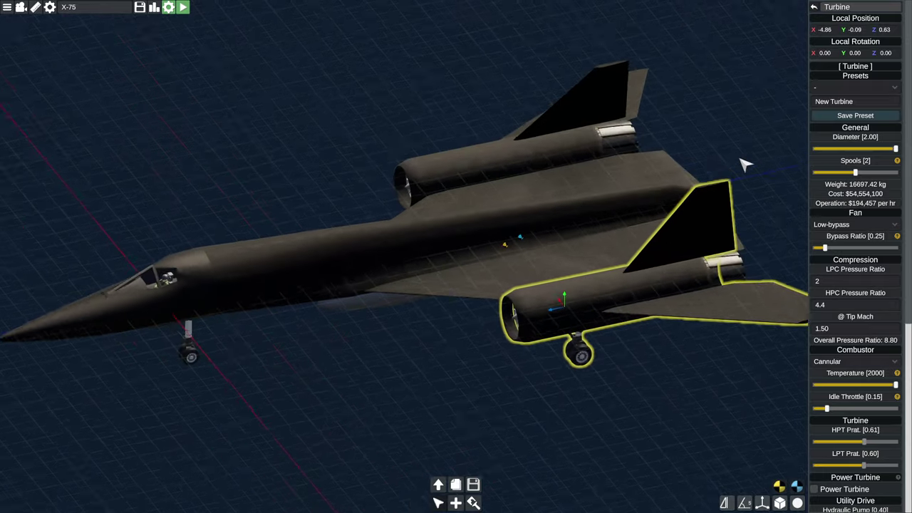
scroll(739, 162, "down", 4)
scroll(743, 166, "up", 3)
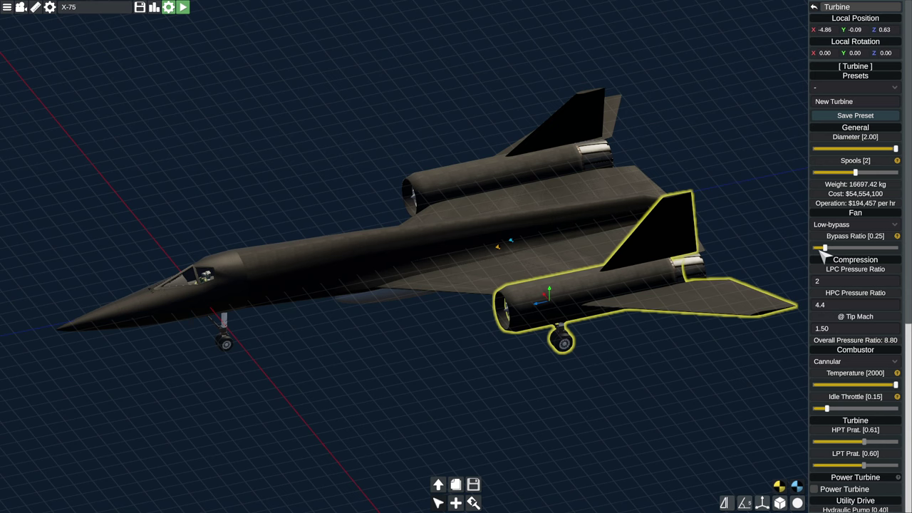
scroll(680, 400, "up", 2)
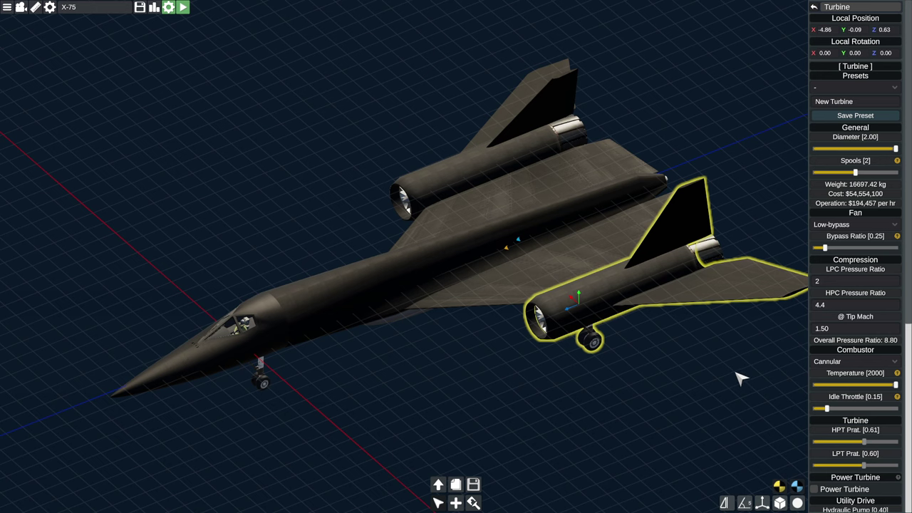
left_click_drag(726, 371, 709, 365)
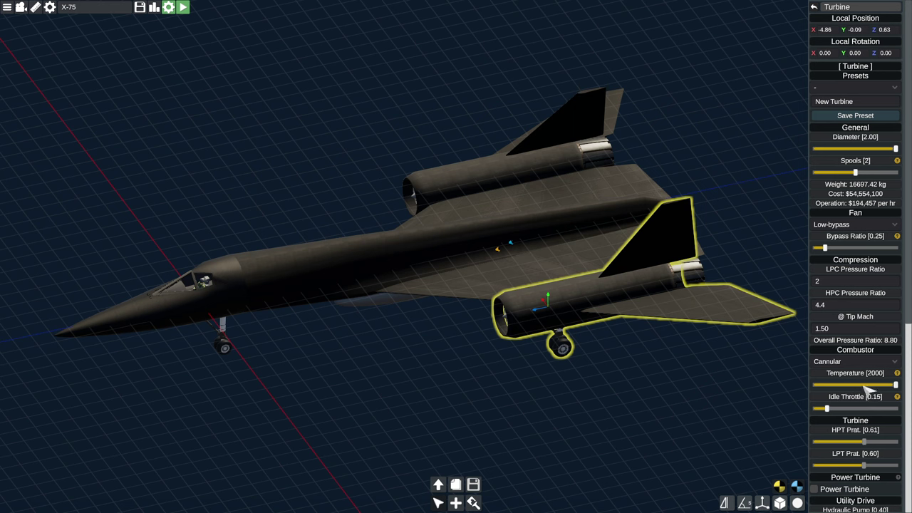
scroll(871, 417, "down", 3)
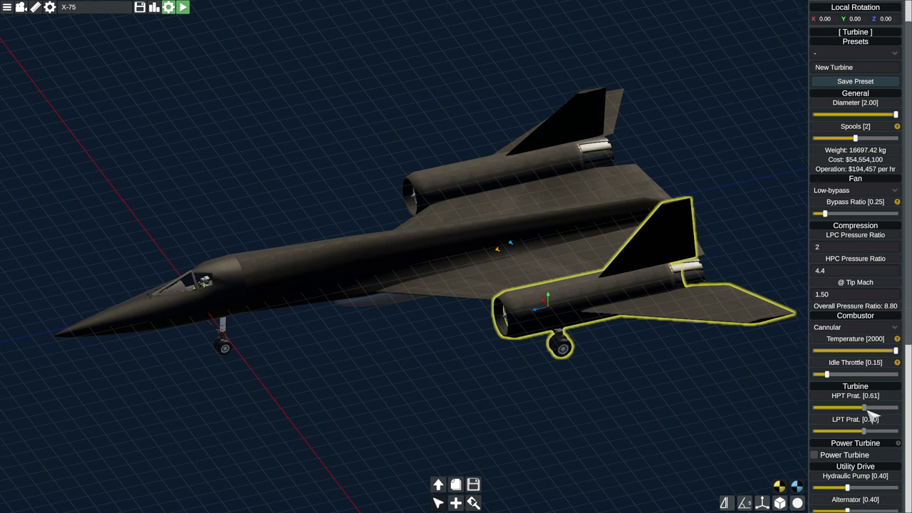
scroll(867, 417, "down", 3)
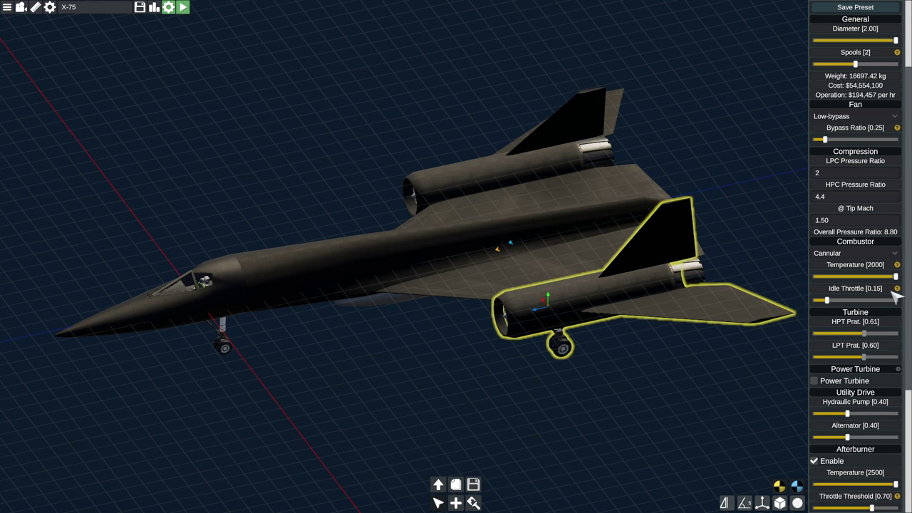
mouse_move(897, 292)
scroll(840, 342, "down", 3)
scroll(839, 398, "down", 1)
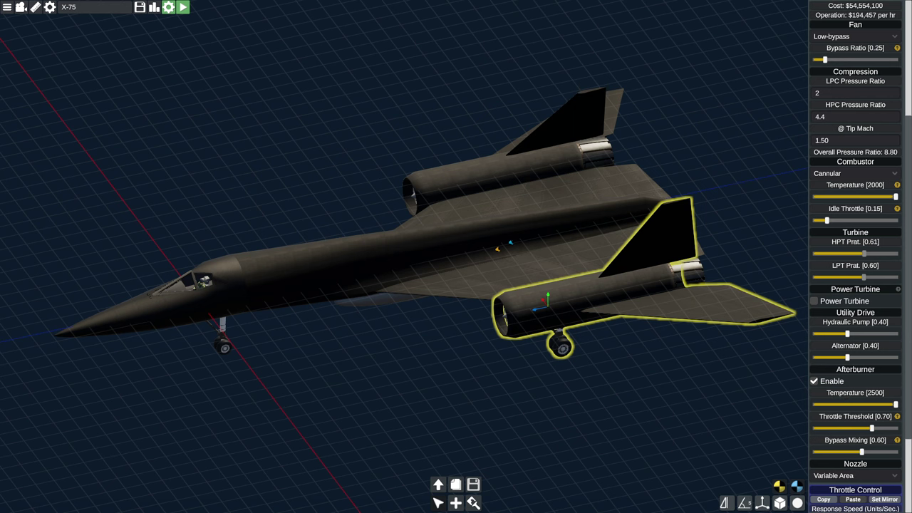
scroll(868, 433, "down", 4)
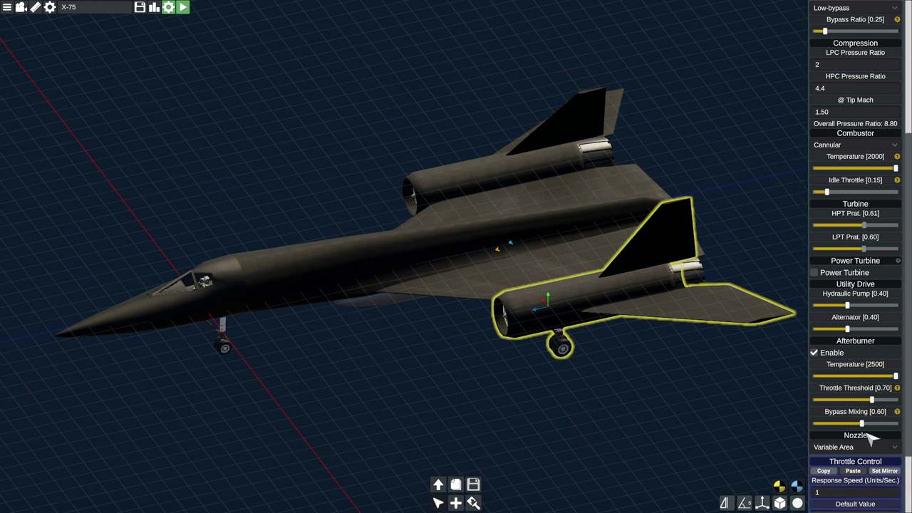
Look at the nozzle types available for the selected turbine, keeping Variable Area
left_click_drag(737, 428, 719, 426)
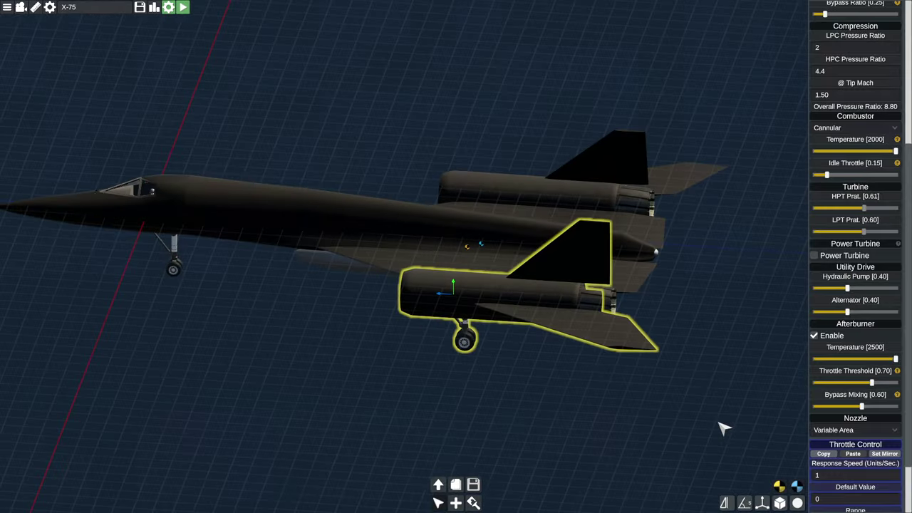
left_click(837, 430)
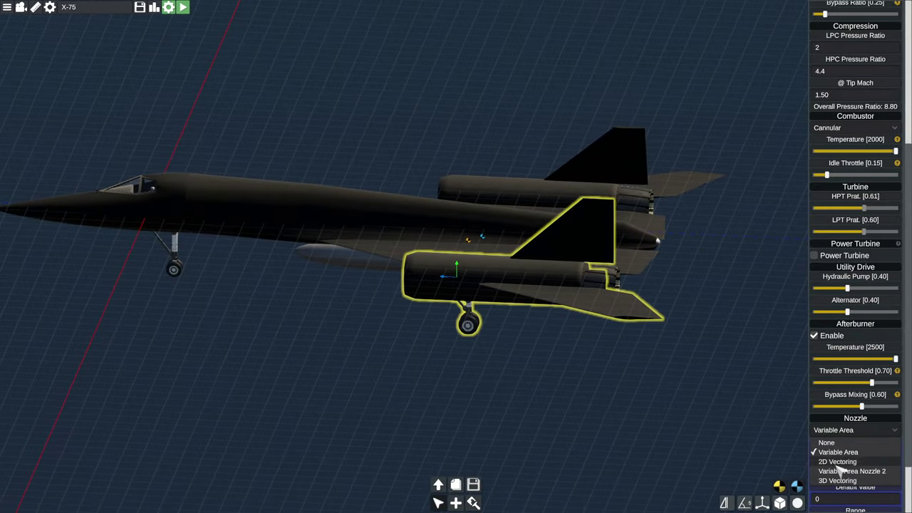
left_click(649, 428)
left_click_drag(649, 428, 610, 410)
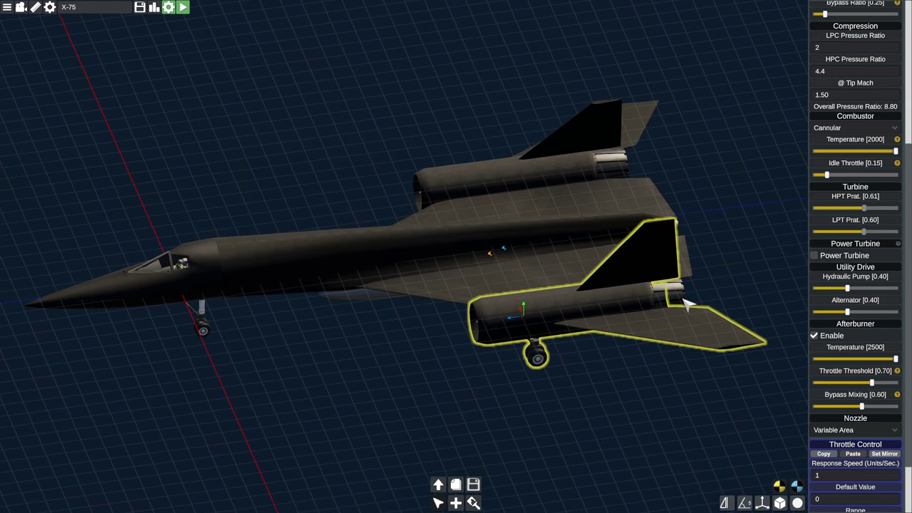
Browse the fuselage and lift parts available for adding to the aircraft
left_click(456, 503)
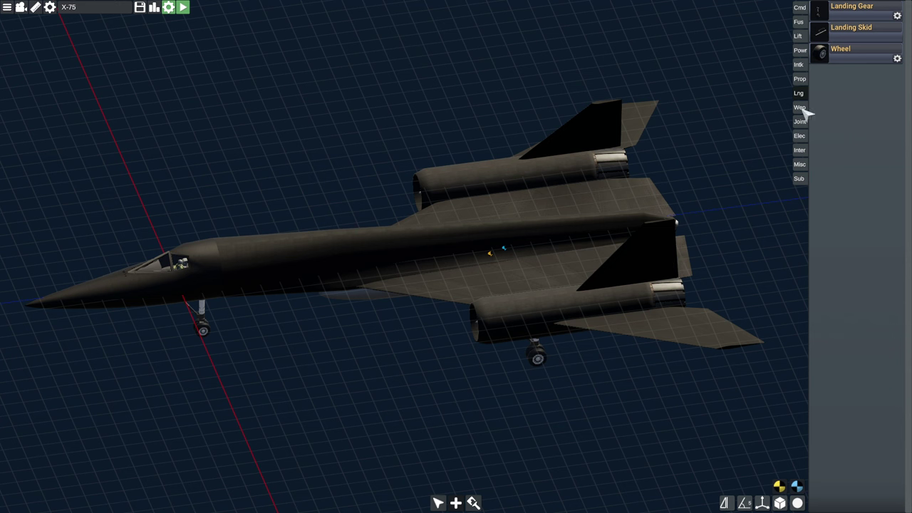
left_click(799, 22)
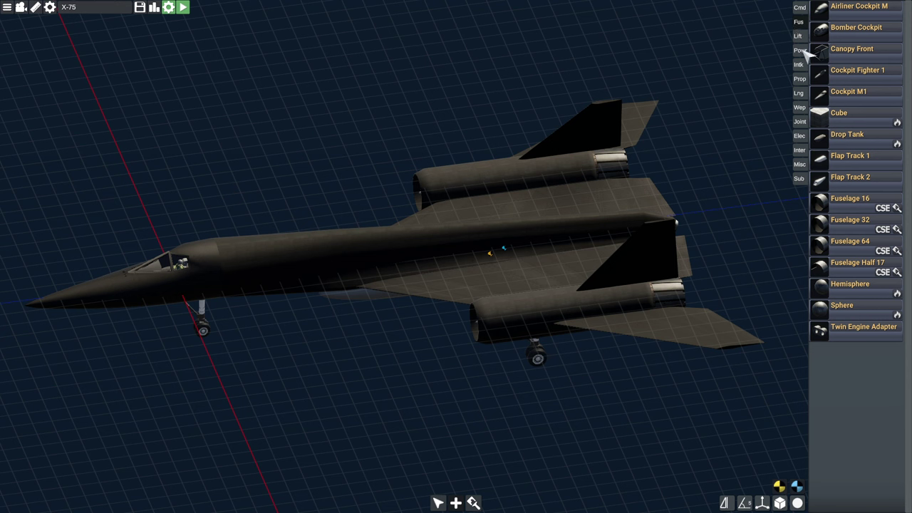
left_click(799, 35)
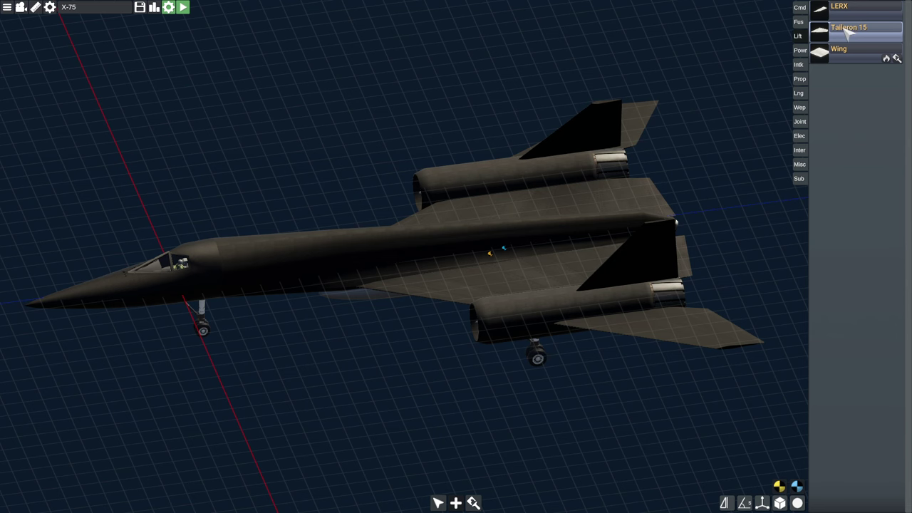
mouse_move(507, 378)
left_mouse_down()
mouse_move(501, 367)
mouse_move(515, 378)
left_mouse_up()
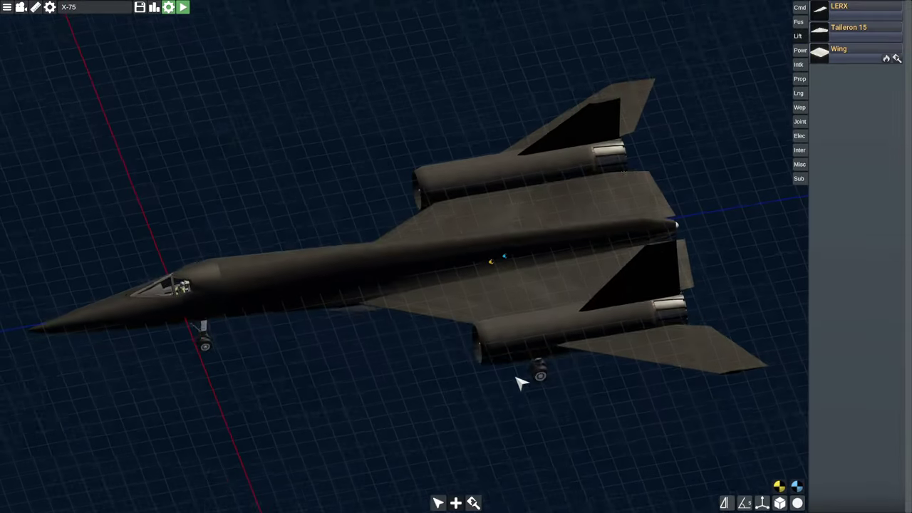
left_click_drag(562, 398, 593, 390)
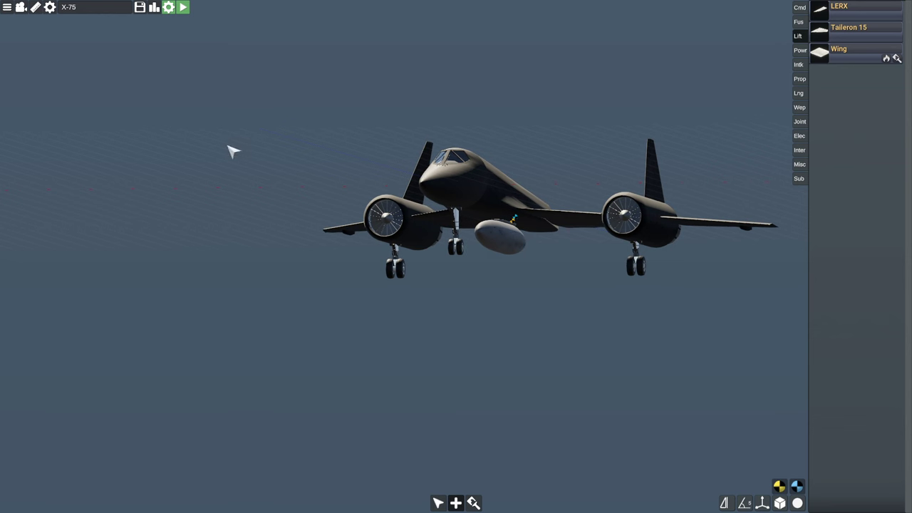
Review the aircraft's specifications once more and save the X-75 design
left_click(156, 7)
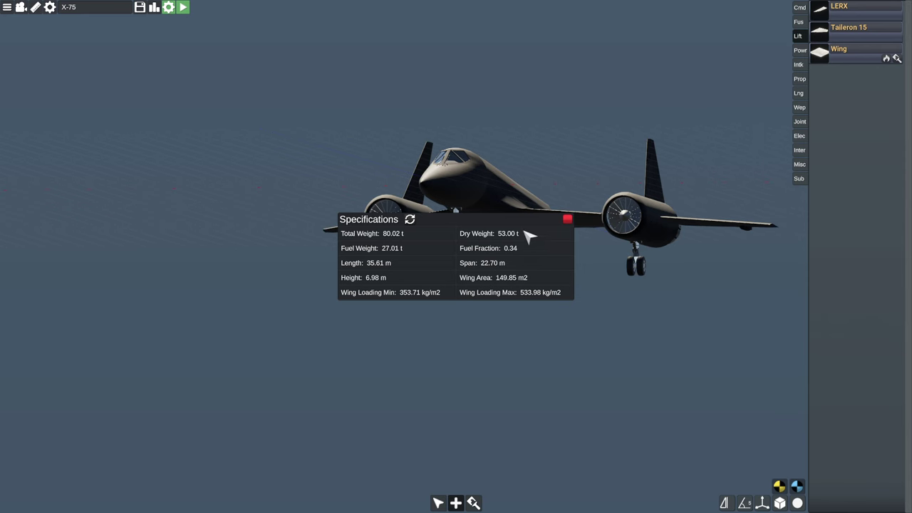
left_click(567, 219)
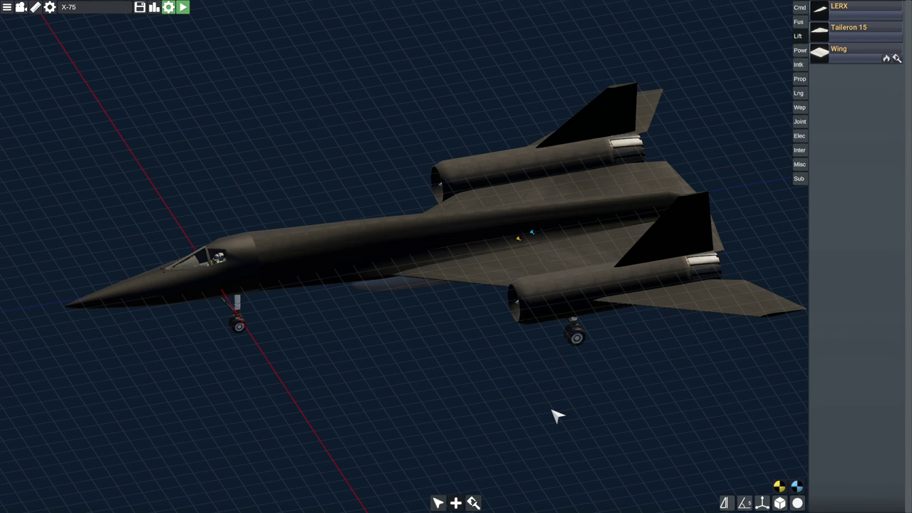
left_click(143, 9)
Inspect the drop tank mounted beneath the fuselage from the front, side and underside
left_click_drag(251, 113, 278, 85)
scroll(425, 297, "up", 5)
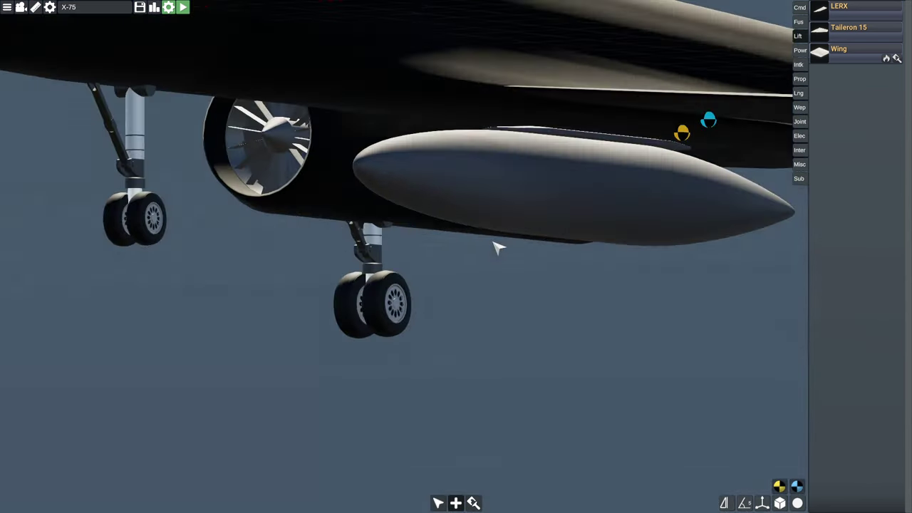
left_click_drag(496, 246, 547, 180)
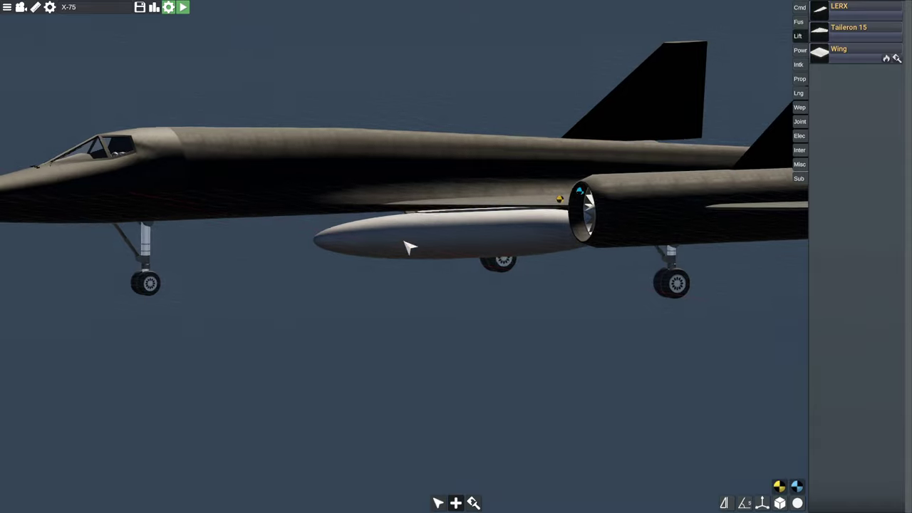
left_click_drag(404, 241, 513, 191)
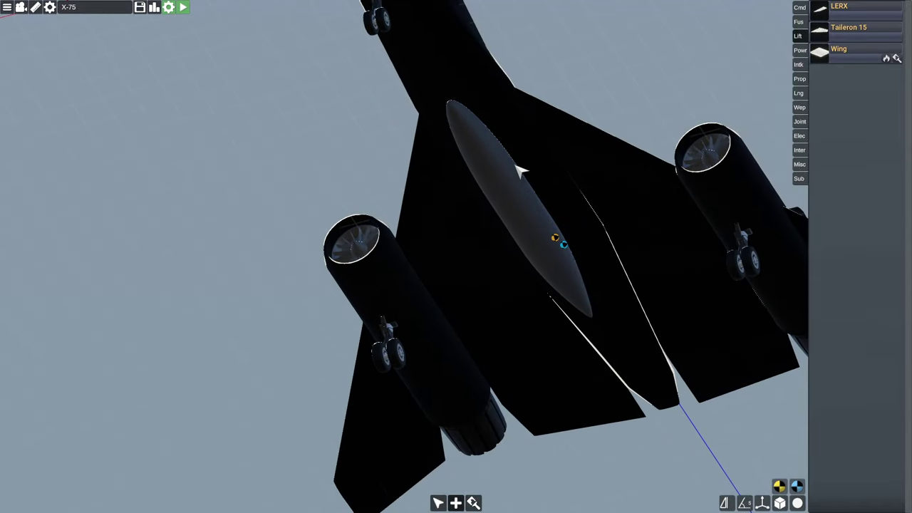
left_click_drag(523, 258, 509, 319)
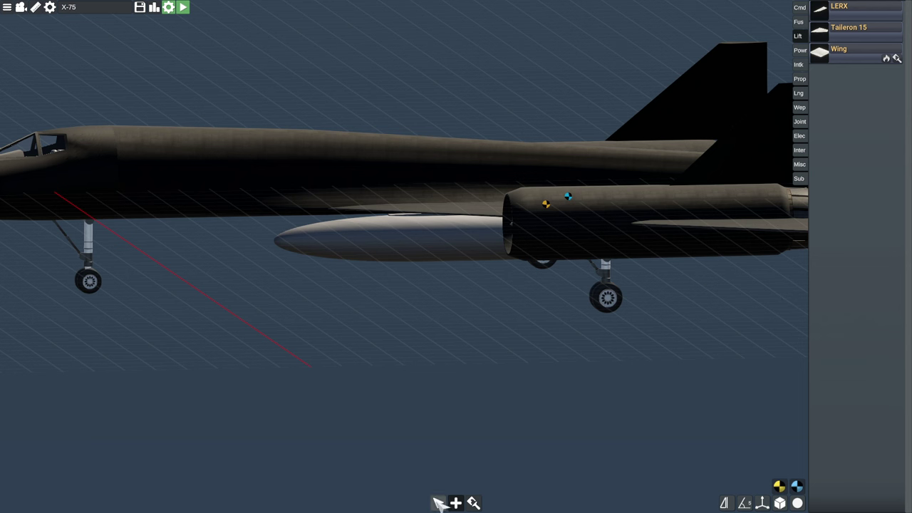
Locate the Drop Tank under the Hardpoint in the aircraft's part hierarchy and view the whole aircraft side-on
left_click(438, 503)
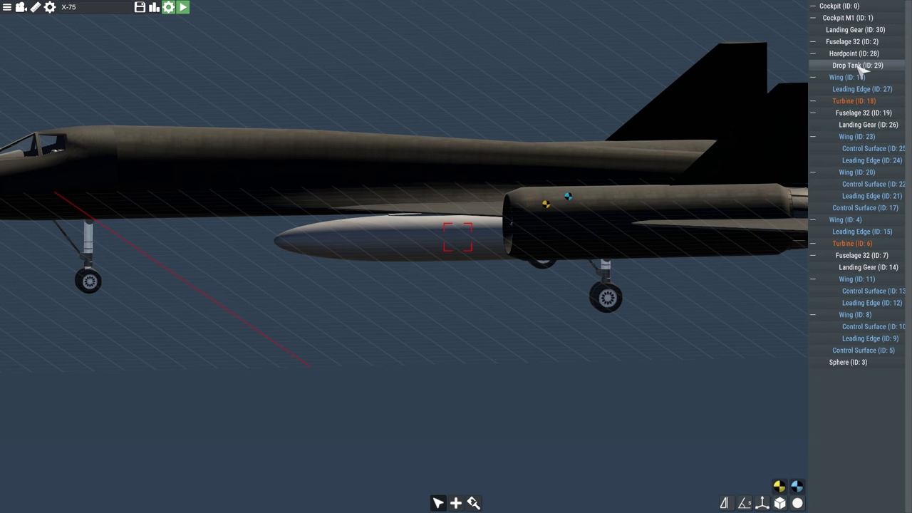
left_click_drag(588, 385, 621, 404)
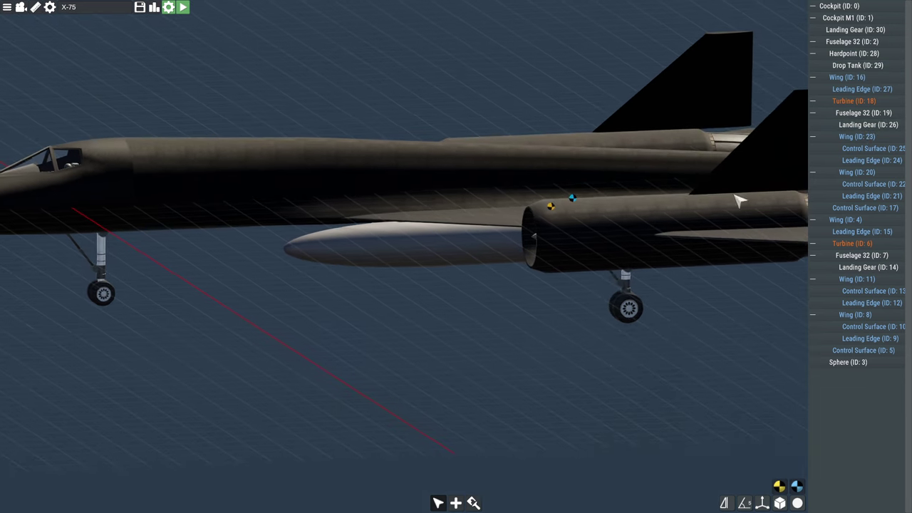
scroll(504, 406, "down", 5)
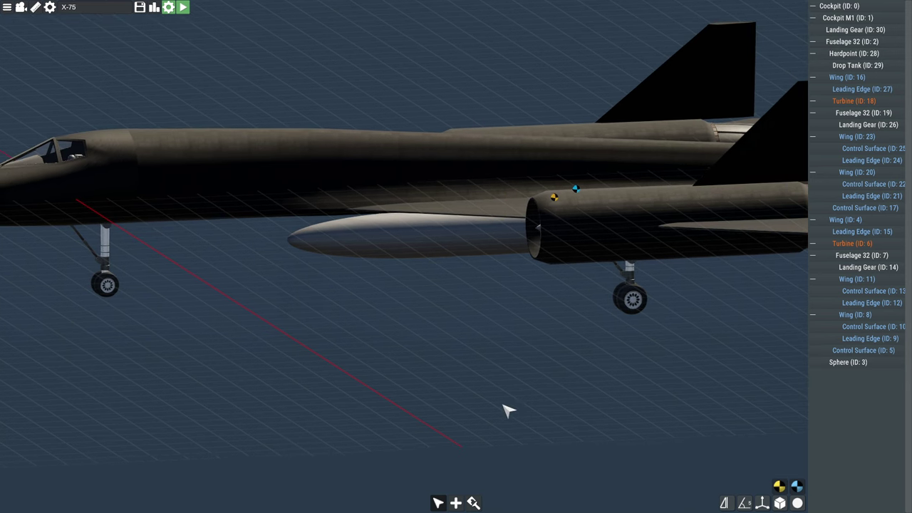
mouse_move(503, 406)
left_mouse_down()
mouse_move(511, 385)
mouse_move(504, 388)
left_mouse_up()
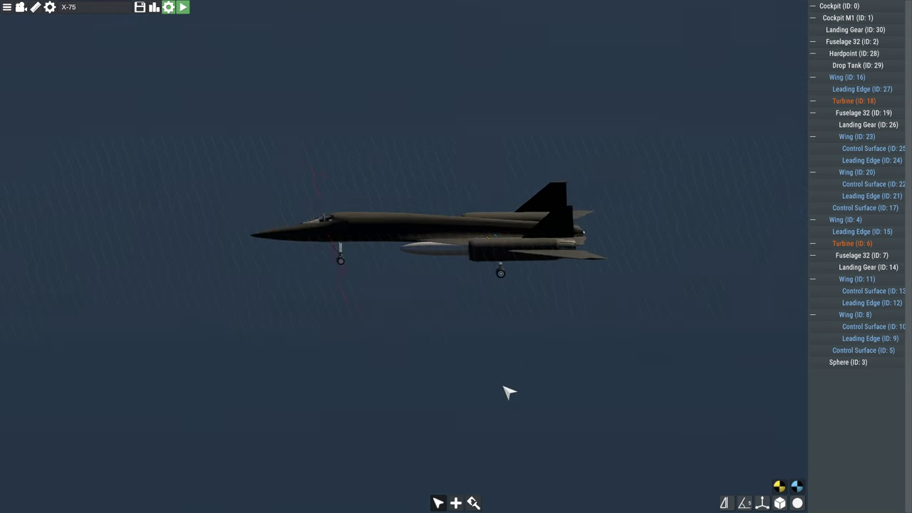
Start a flight with the X-75 on the runway and view the aircraft from the side and rear
scroll(504, 388, "up", 3)
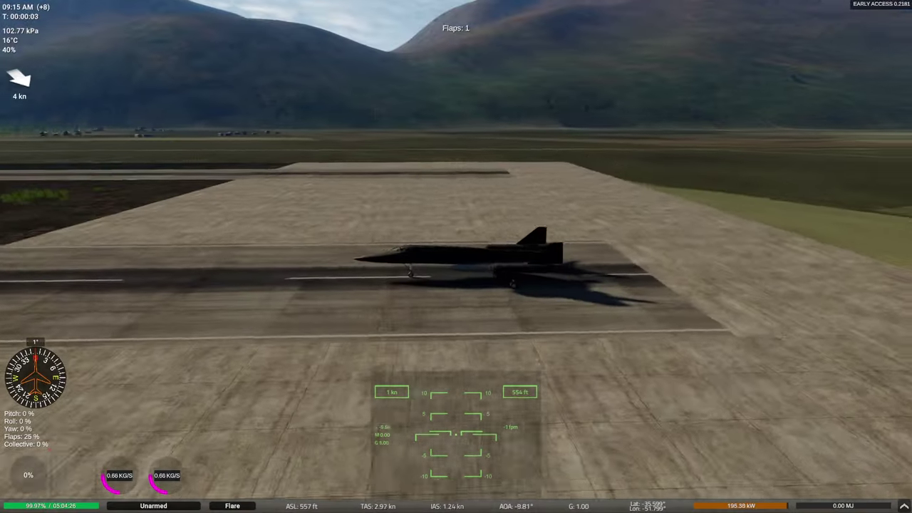
left_click_drag(521, 213, 525, 212)
scroll(611, 201, "up", 1)
left_click_drag(618, 201, 606, 178)
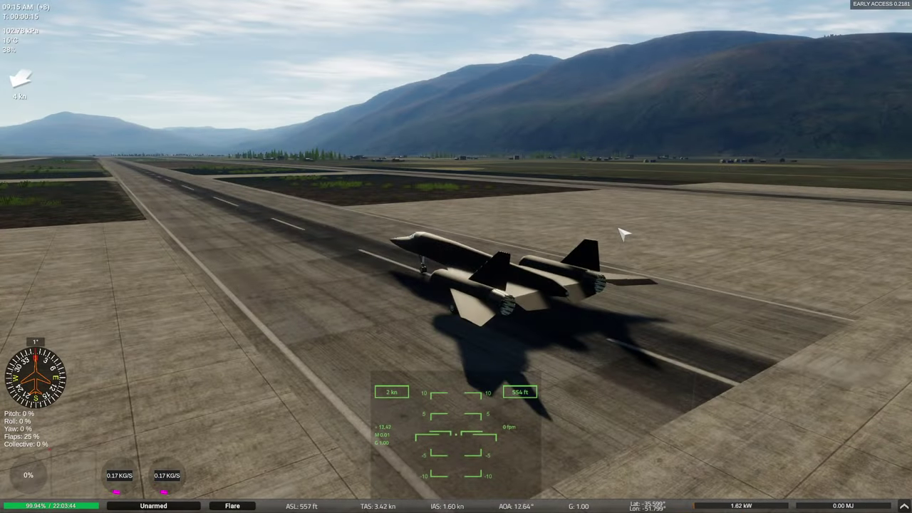
left_click_drag(723, 436, 729, 411)
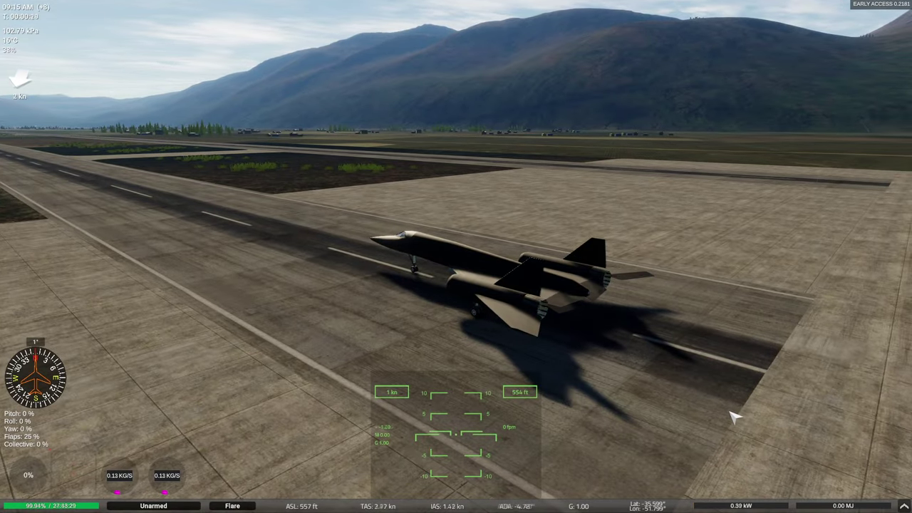
Run both engines up to full throttle on the runway, toggle the parking brake, and cycle the throttle down and back to 100%
key("w")
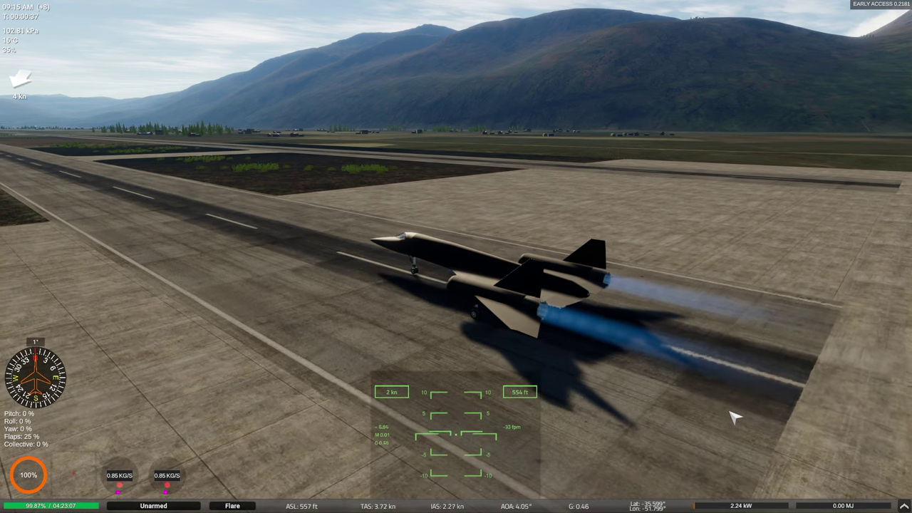
key("b")
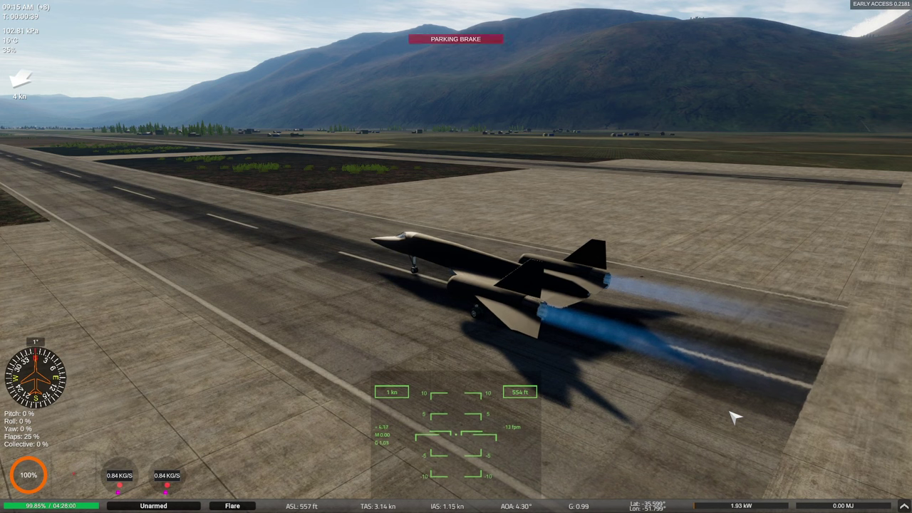
key("b")
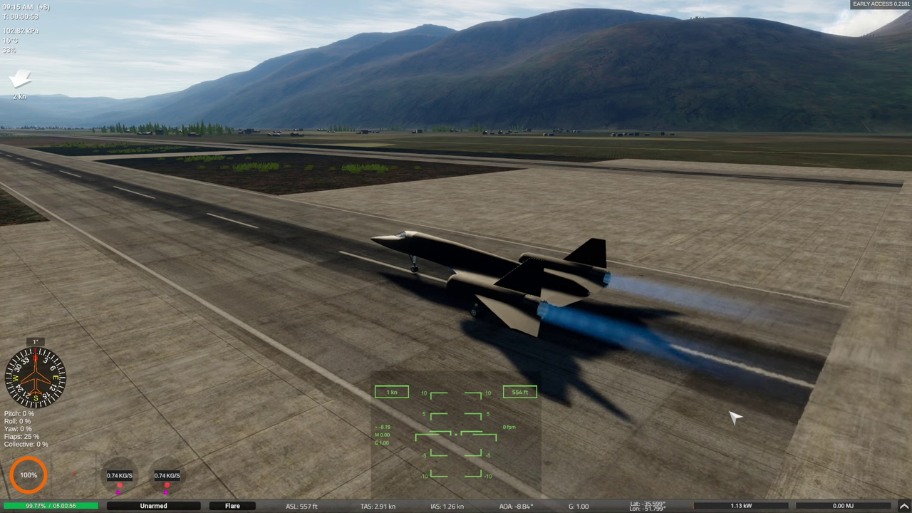
key("ctrl")
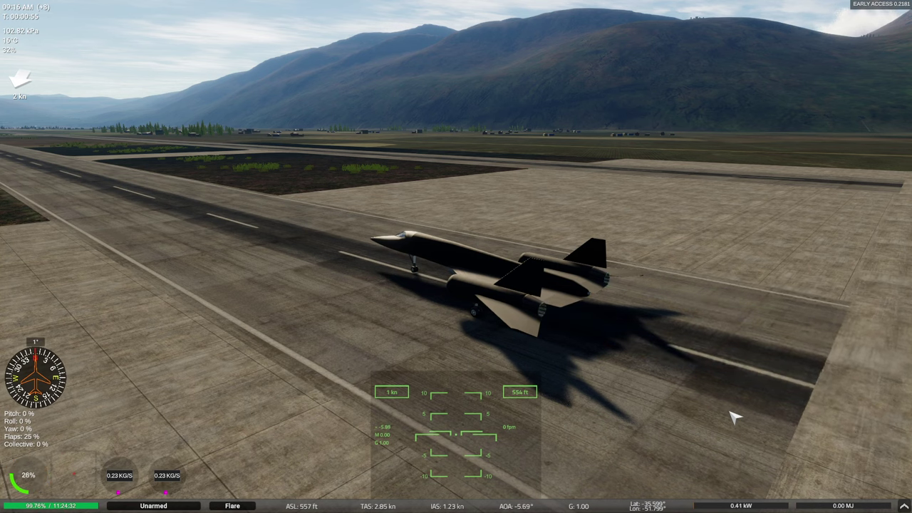
key("shift")
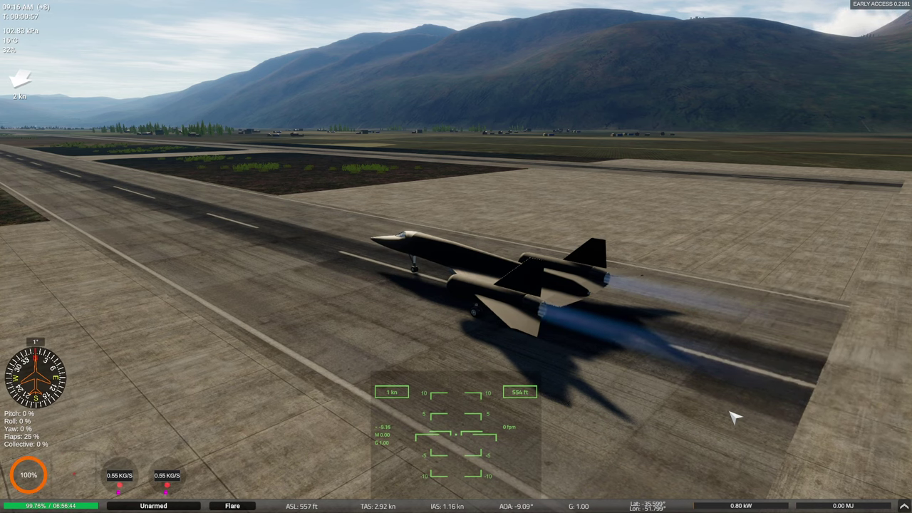
Inspect the aircraft and its engine exhausts on the runway from the rear and side at full throttle
scroll(735, 417, "up", 2)
left_click_drag(735, 418, 640, 409)
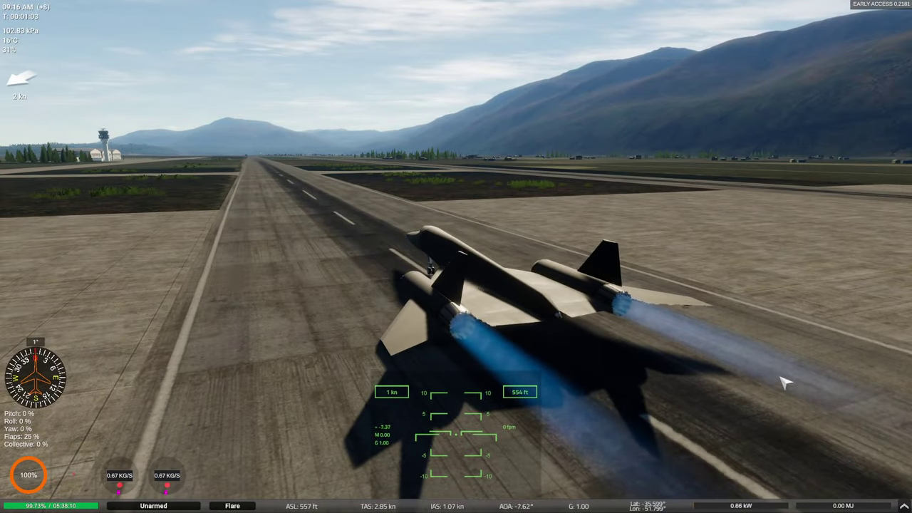
left_click_drag(784, 382, 819, 365)
left_click_drag(762, 406, 784, 377)
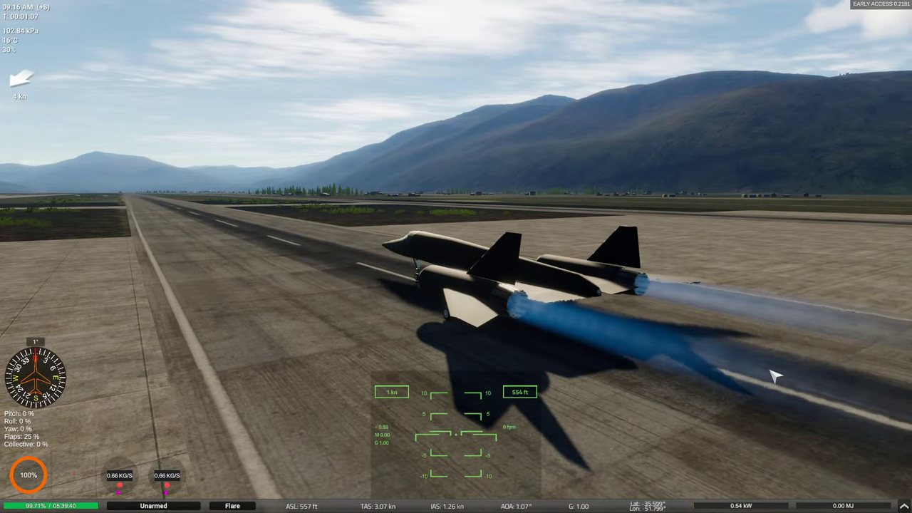
left_click_drag(697, 369, 668, 356)
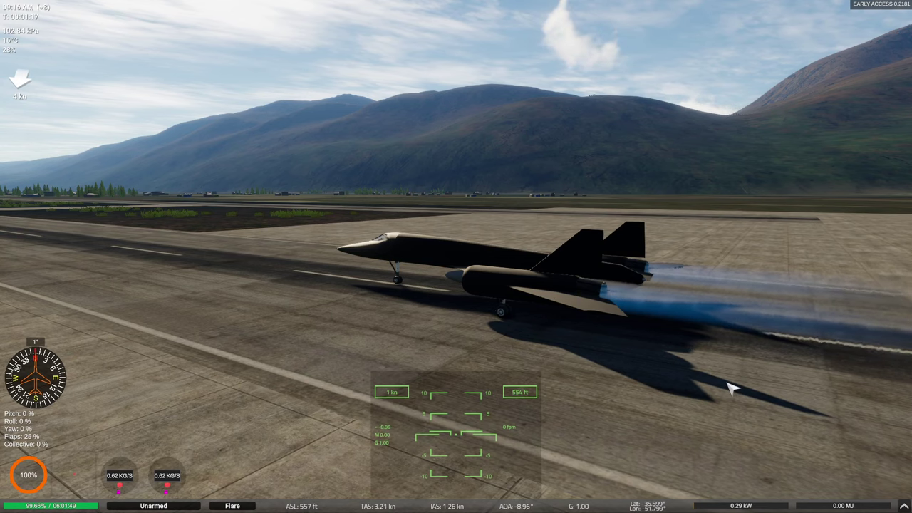
left_click_drag(730, 386, 732, 435)
Return to the aircraft designer, select the turbine engine nacelle and examine its compression and combustor settings
key("Escape")
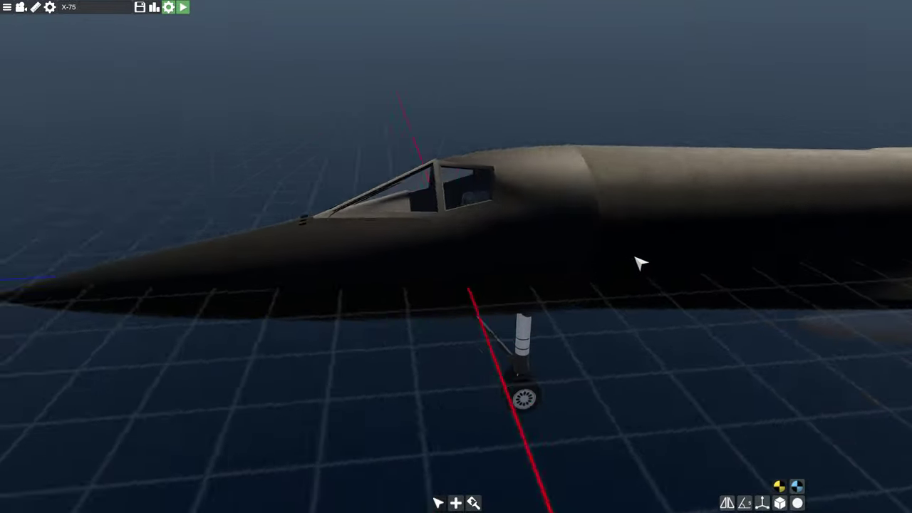
key("d")
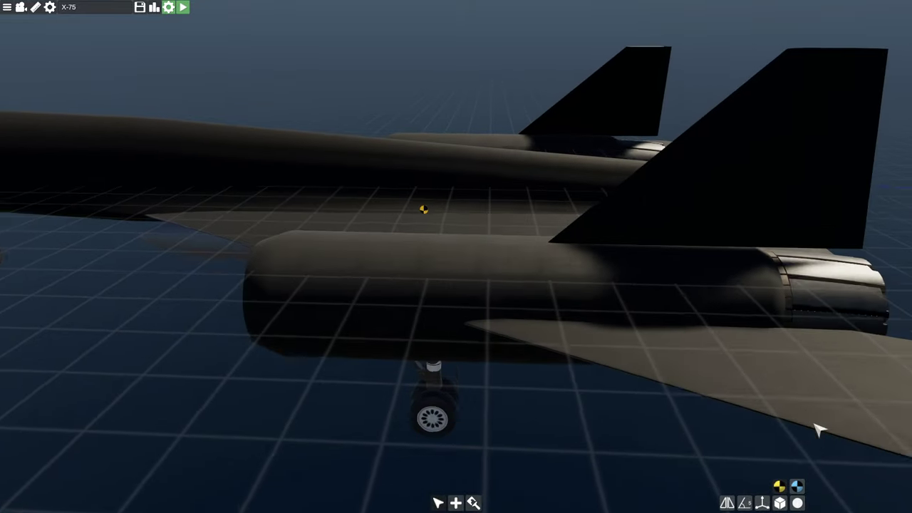
key("s")
left_click(815, 296)
key("d")
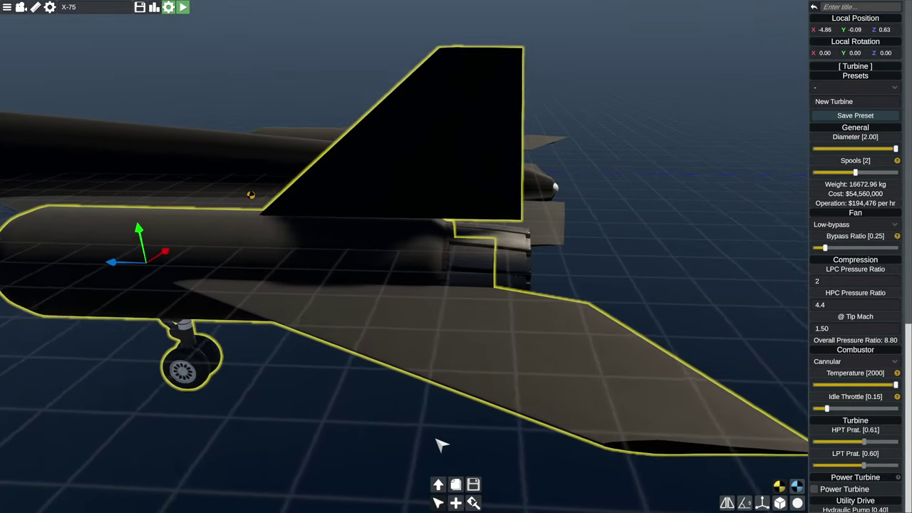
key("s")
scroll(564, 313, "up", 4)
scroll(565, 283, "down", 3)
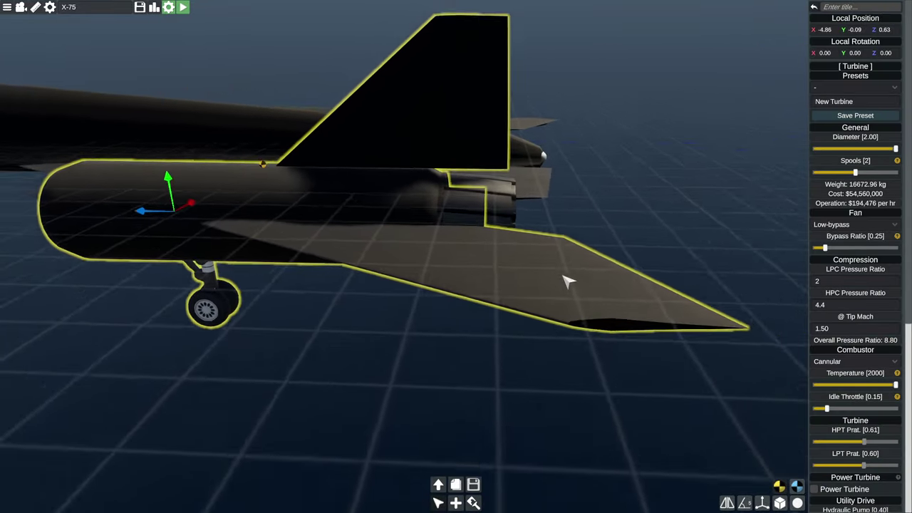
left_click_drag(566, 281, 610, 240)
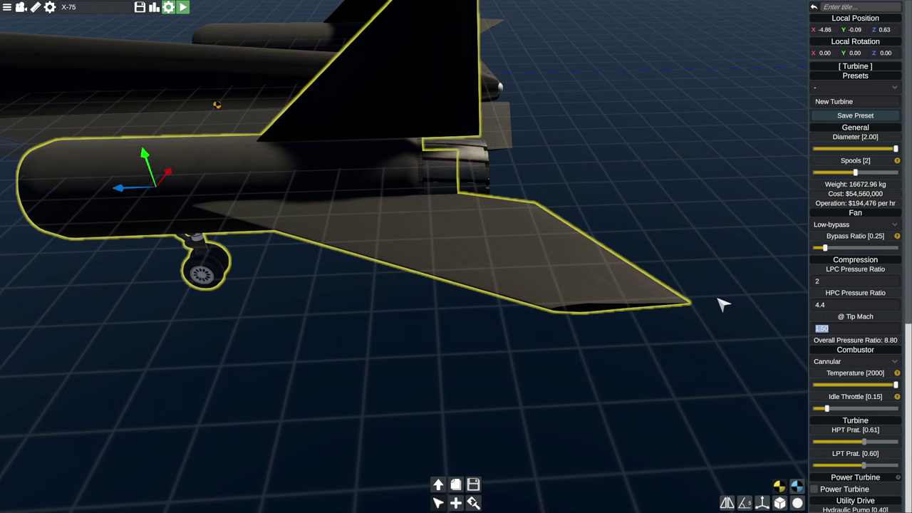
scroll(708, 299, "down", 4)
scroll(707, 299, "up", 2)
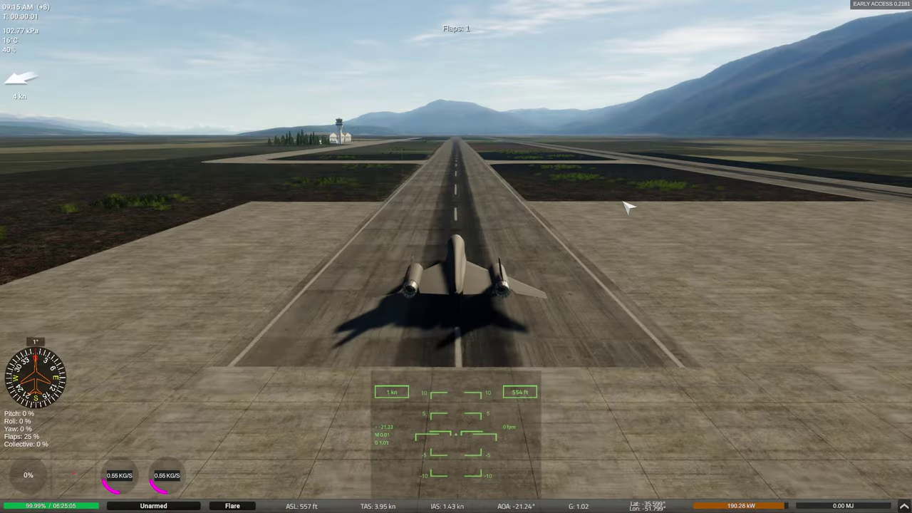
Set the throttle to 100% on the runway to take off
key("shift")
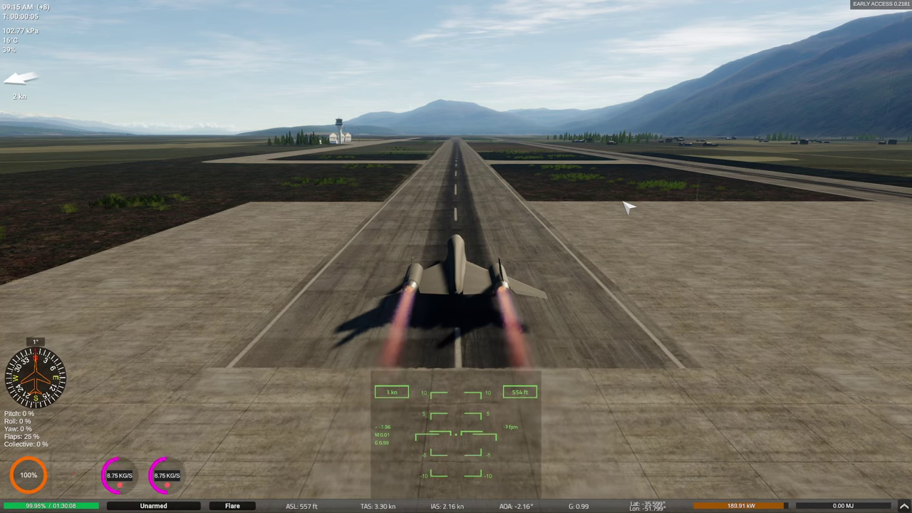
left_click_drag(623, 202, 628, 202)
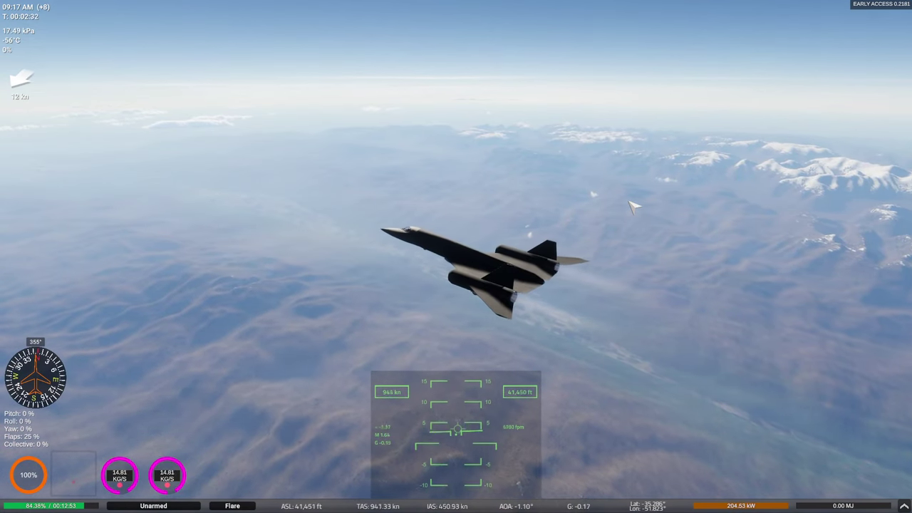
Bring up the autopilot settings clear of the aircraft and set the target altitude to 50000
left_click(903, 505)
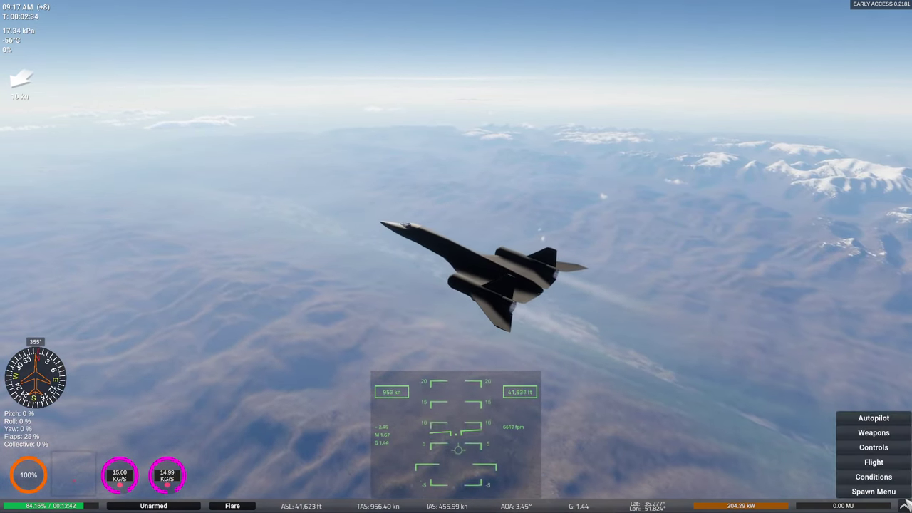
left_click(873, 418)
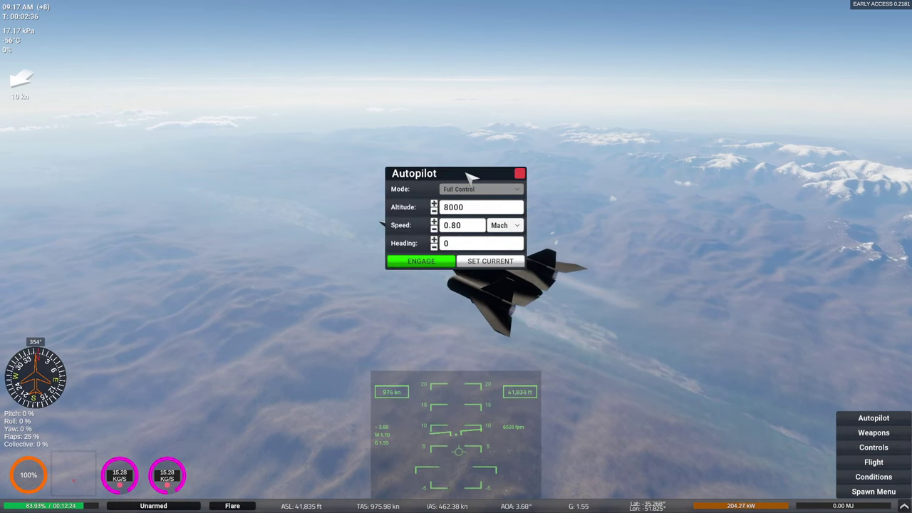
left_click_drag(472, 177, 793, 141)
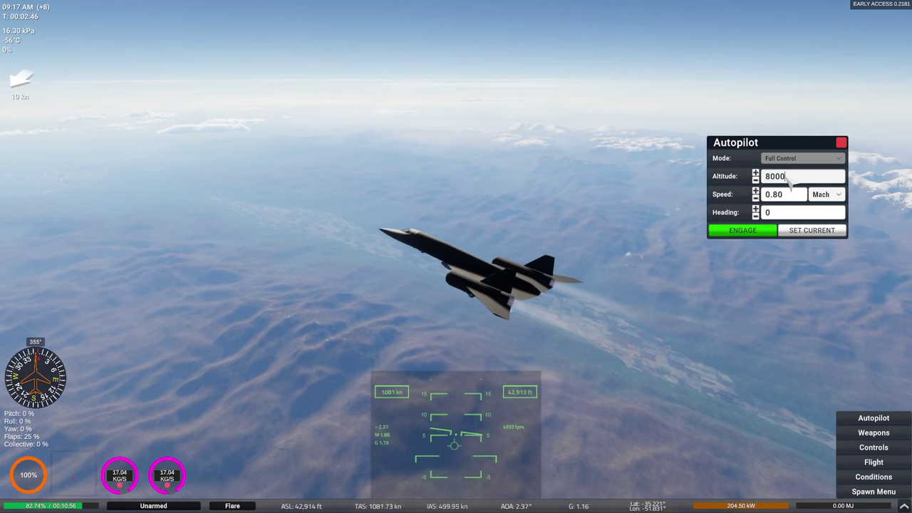
left_click_drag(767, 179, 783, 183)
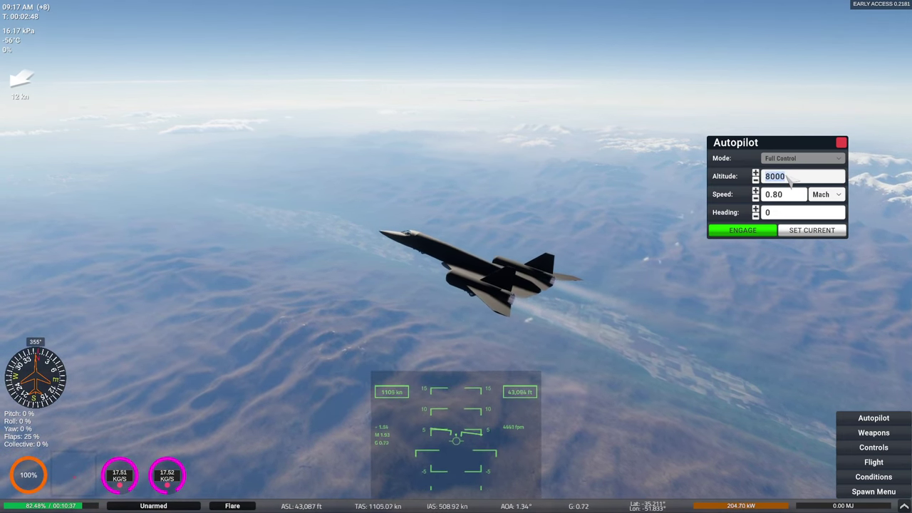
type("5")
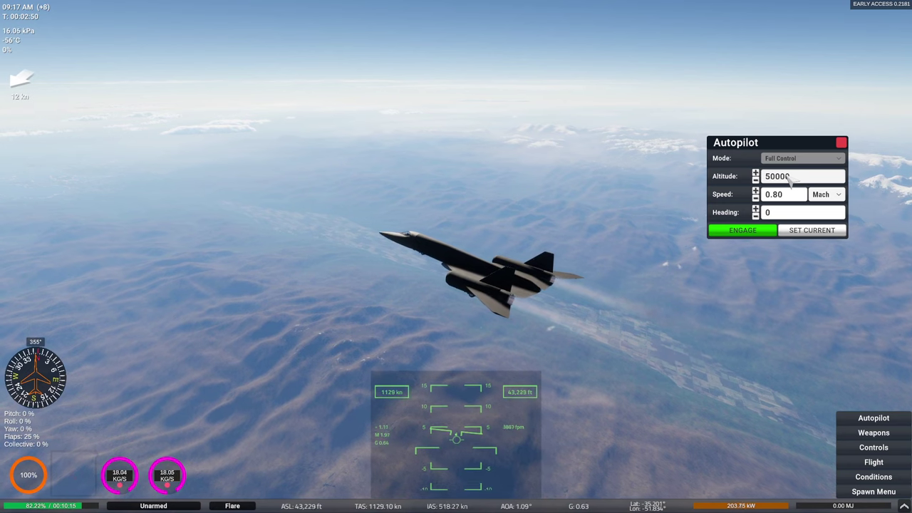
Set the autopilot's target speed to Mach 3 and engage it
left_click(835, 195)
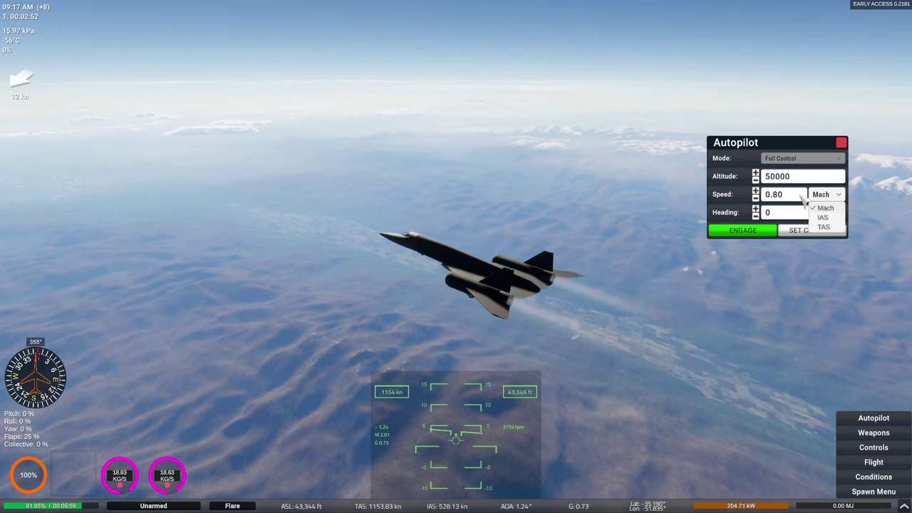
left_click(790, 195)
left_click(790, 195)
type("3")
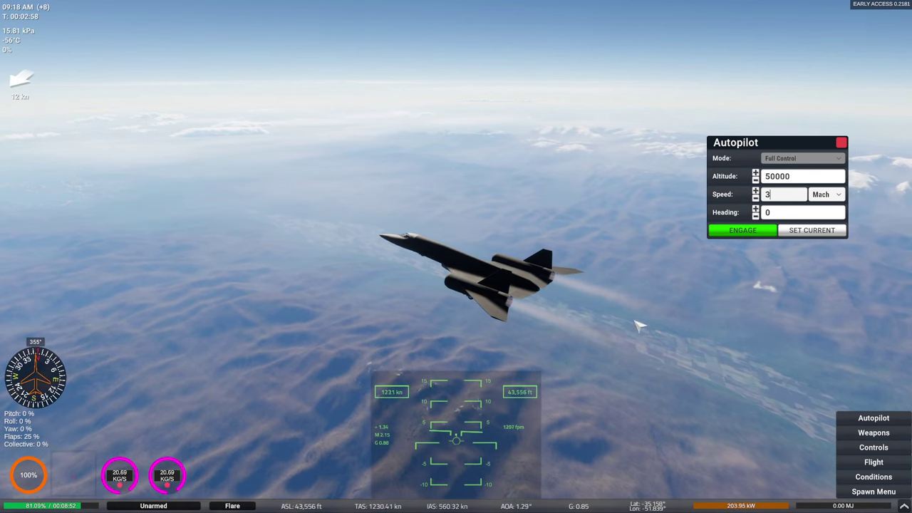
left_click(744, 230)
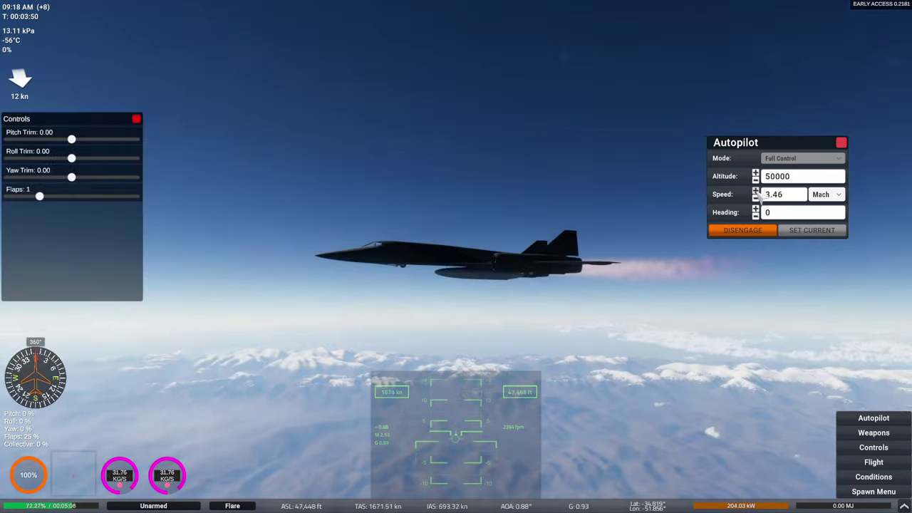
Raise the engaged autopilot's target altitude to 80000
left_click(756, 173)
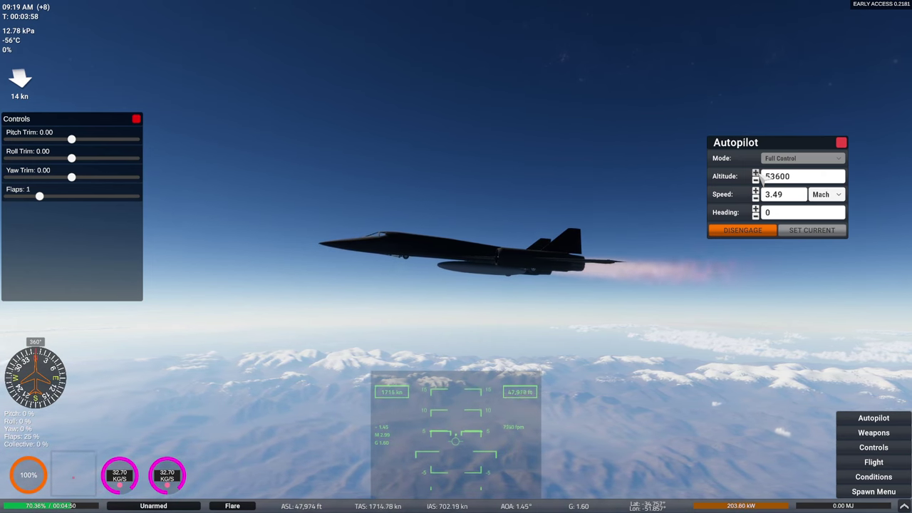
left_click_drag(756, 175, 520, 271)
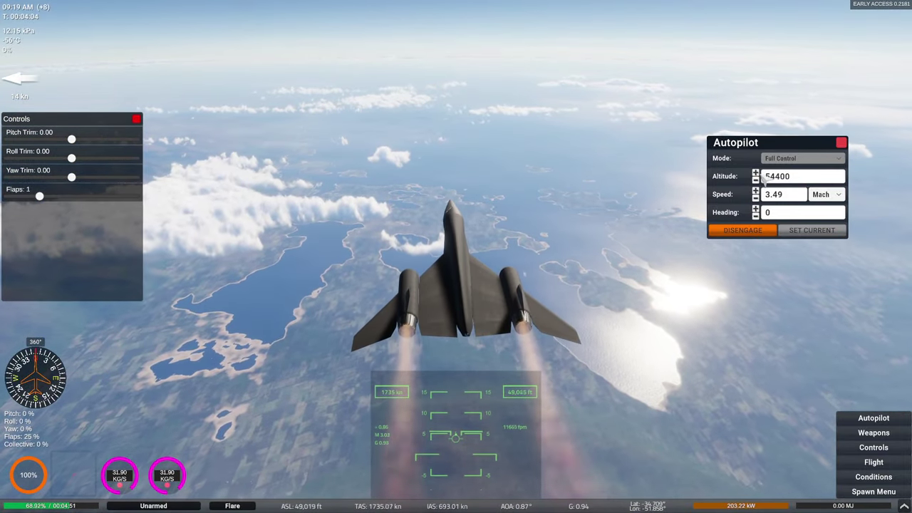
double_click(766, 176)
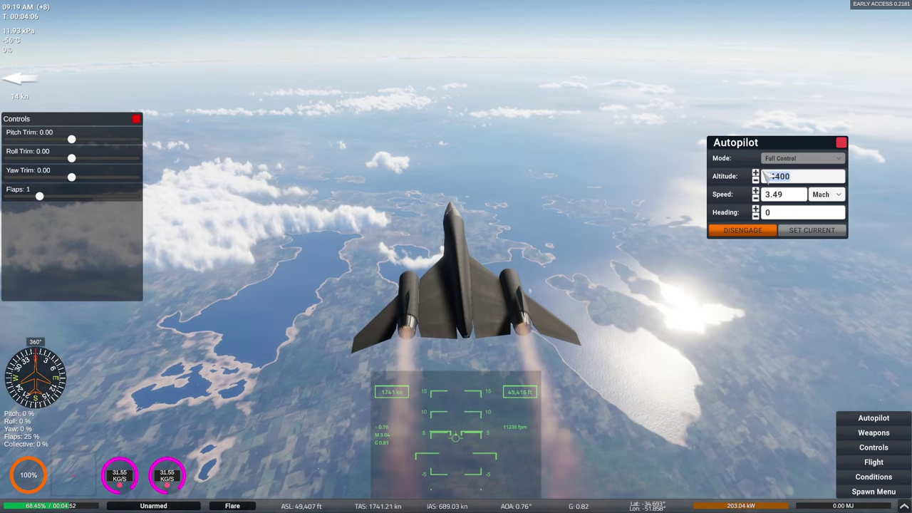
type("50000")
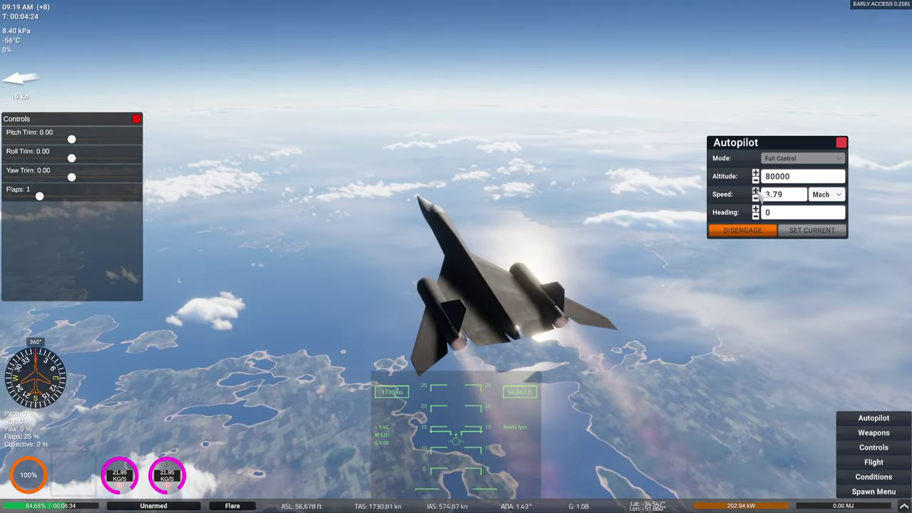
Increase the autopilot's target speed to Mach 4.00 and retract the flaps to 0
left_click(757, 192)
left_click(757, 191)
left_click(757, 191)
left_click(757, 192)
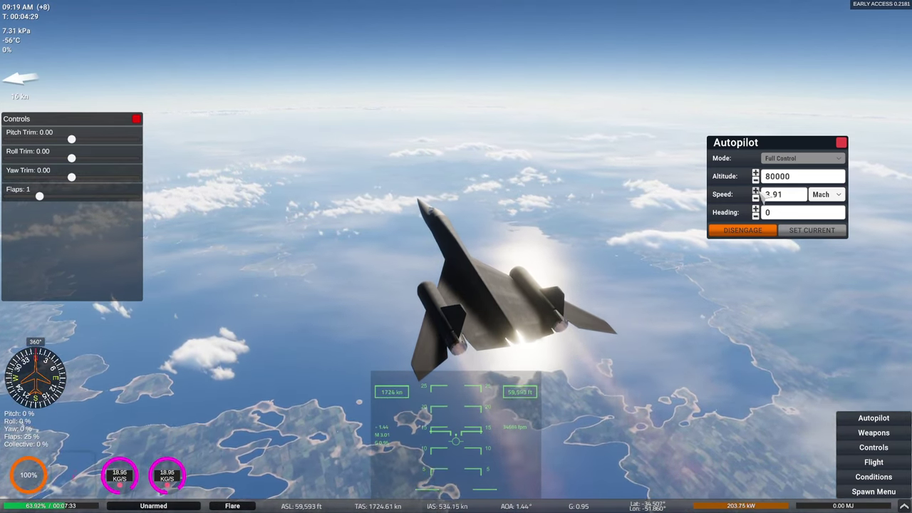
left_click(756, 191)
left_click(756, 191)
left_click(756, 191)
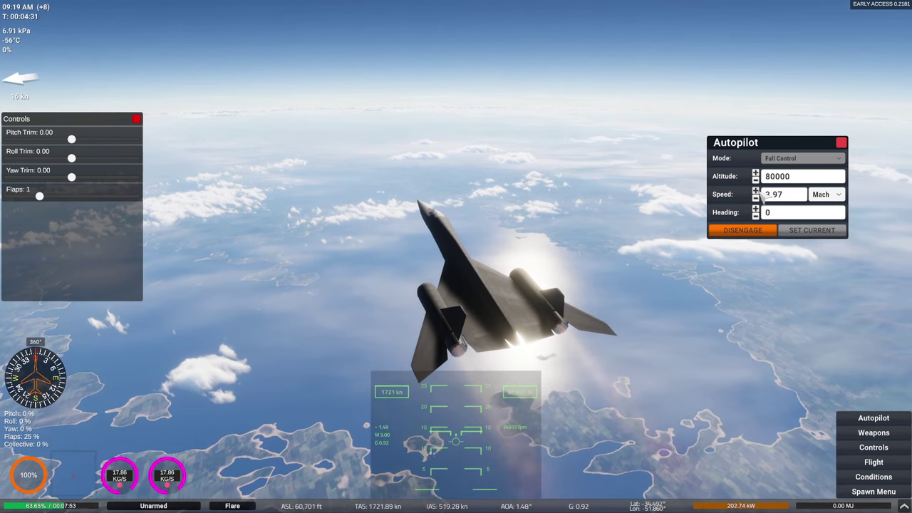
left_click_drag(47, 202, 24, 198)
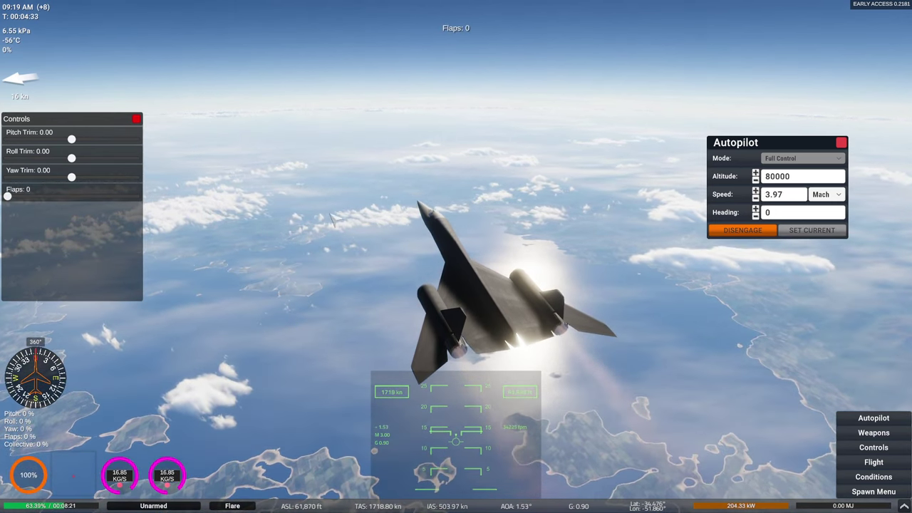
left_click(755, 190)
left_click(756, 190)
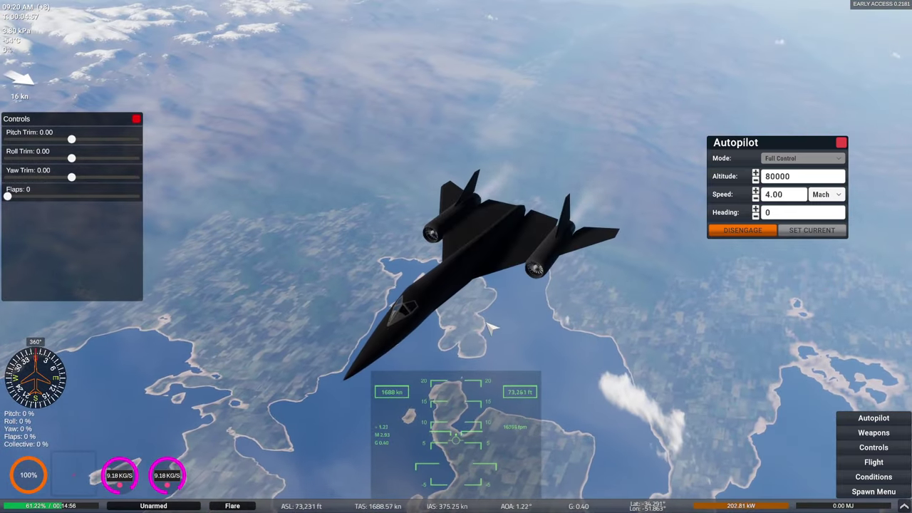
Inspect the aircraft and its engines in high-altitude flight from the front and rear
left_click_drag(588, 393, 588, 306)
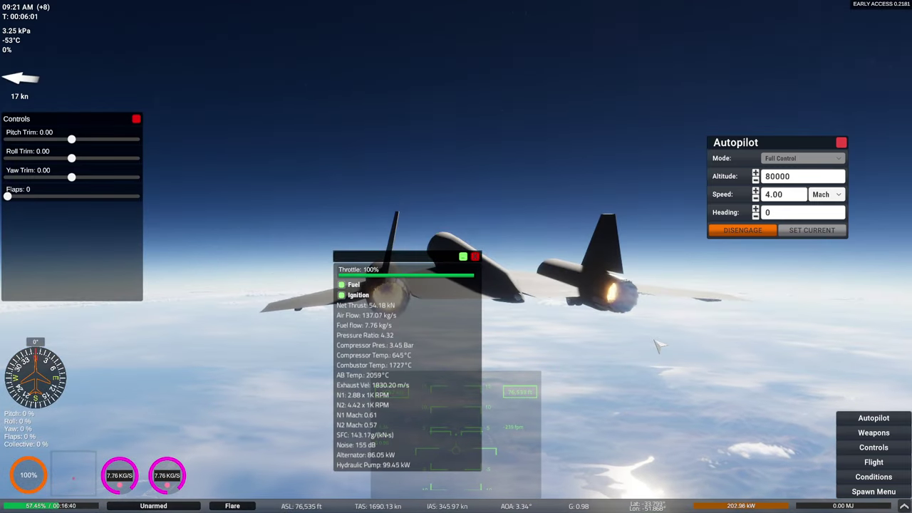
left_click_drag(659, 345, 838, 314)
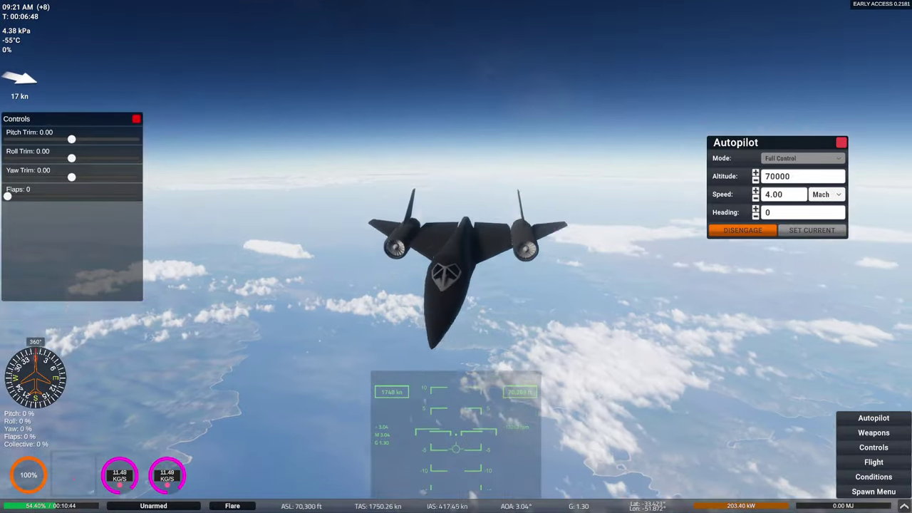
left_click_drag(570, 292, 463, 367)
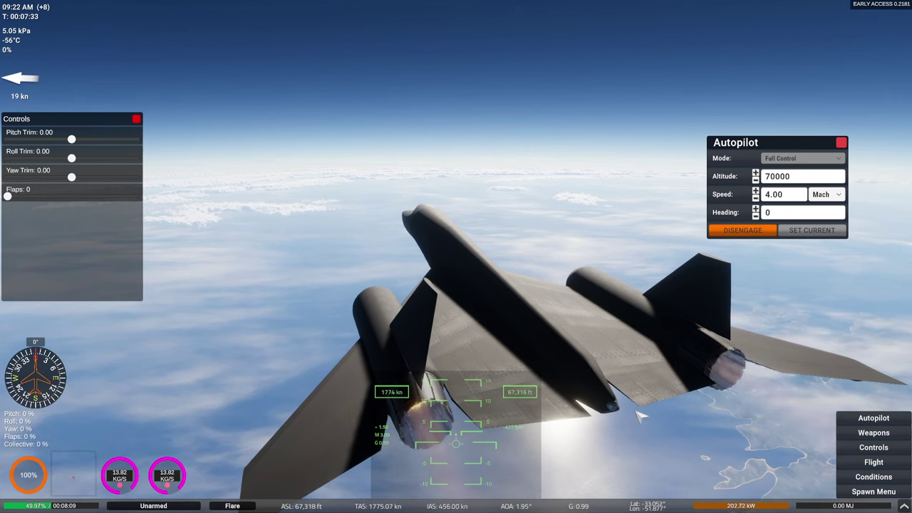
Disengage the autopilot and set the pitch trim to -0.08
left_click_drag(636, 411, 748, 408)
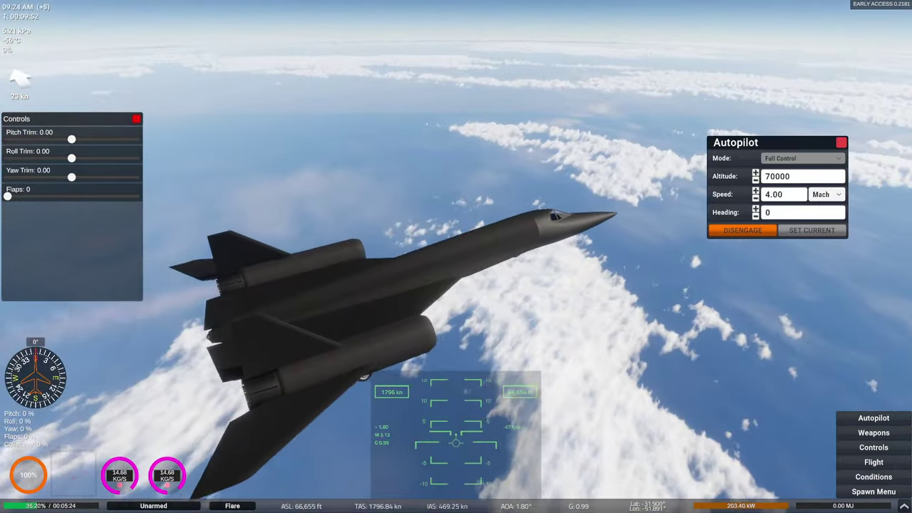
left_click_drag(468, 391, 813, 371)
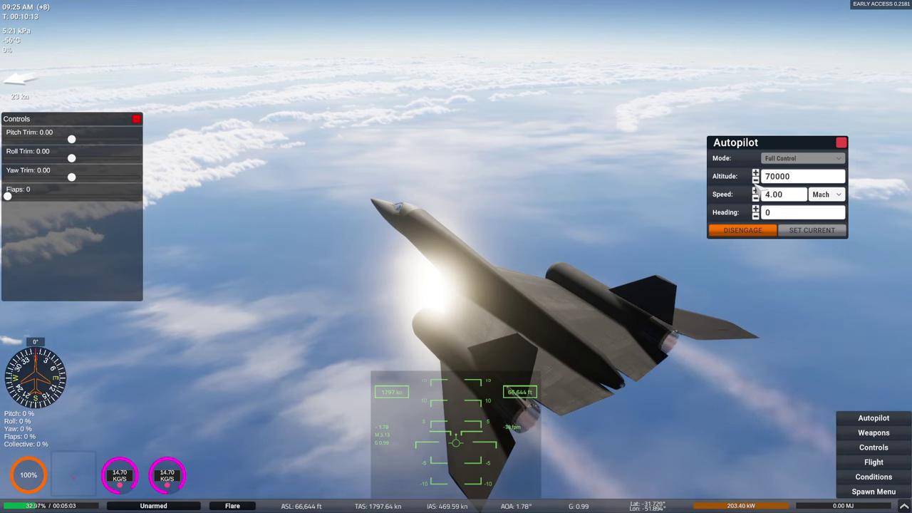
left_click(756, 233)
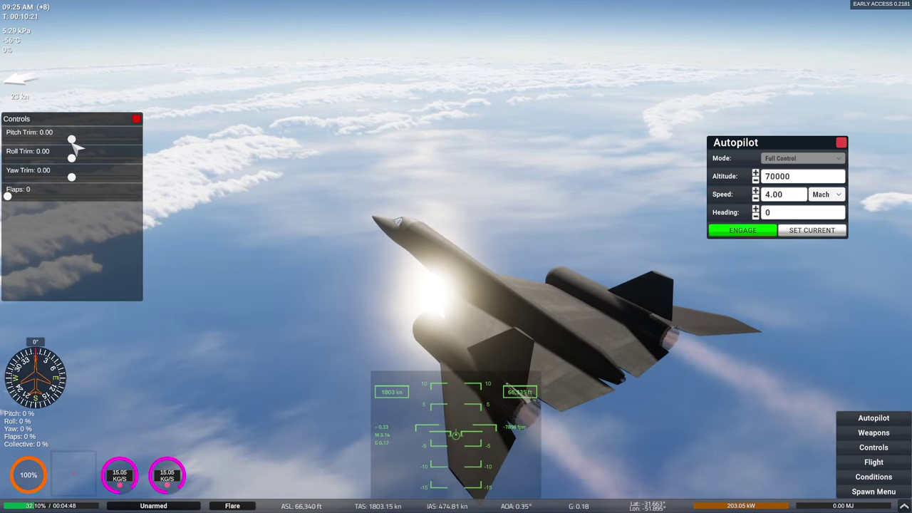
left_click_drag(74, 143, 69, 143)
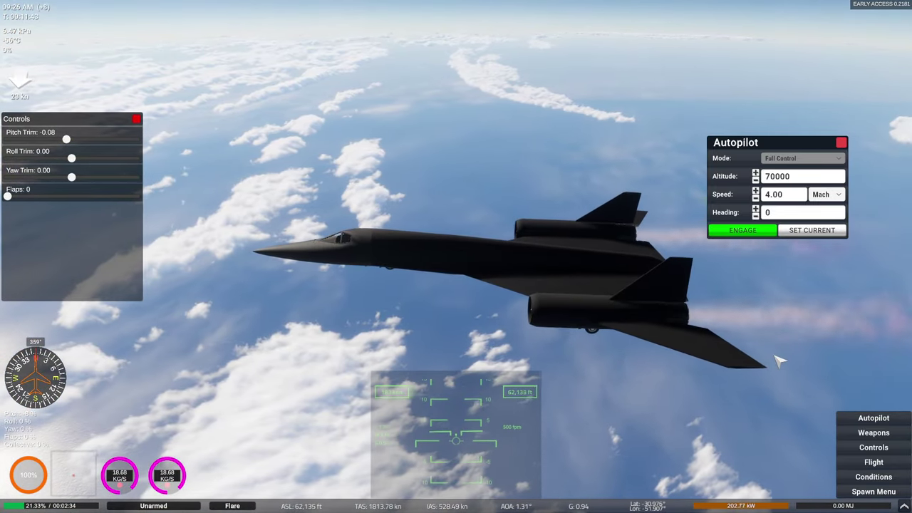
View the aircraft from below in high-altitude flight and end the flight to return to the hangar
left_click_drag(775, 356, 714, 357)
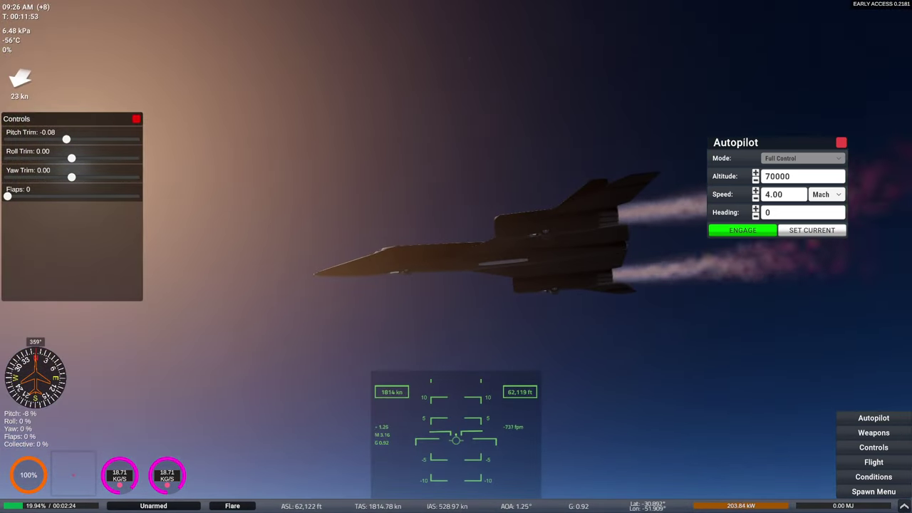
left_click_drag(613, 341, 684, 379)
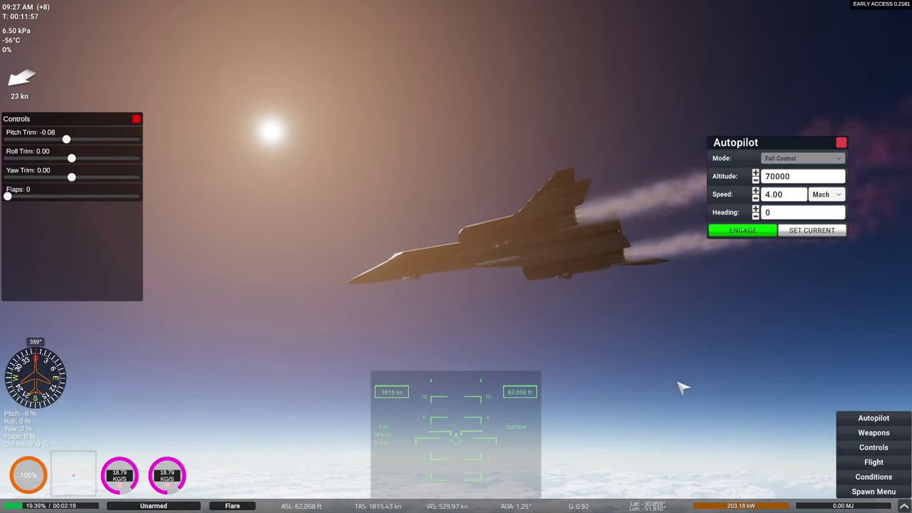
key("Escape")
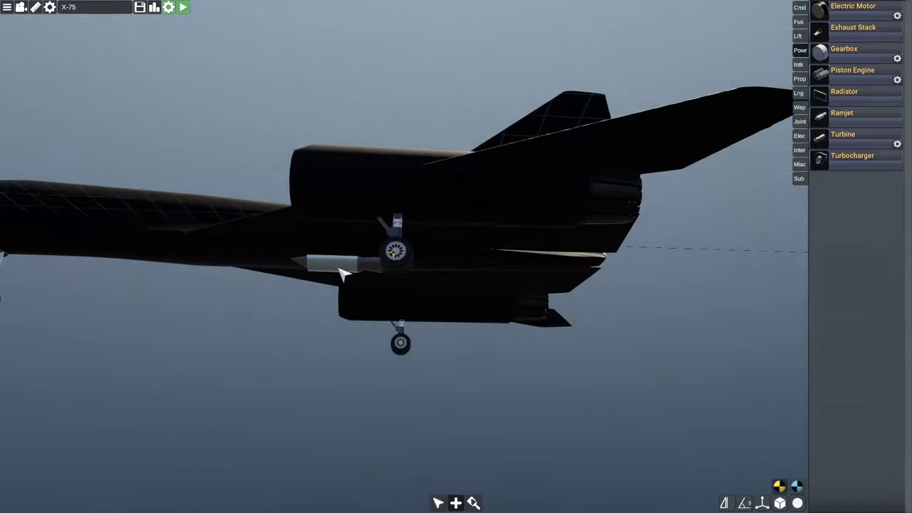
Add a ramjet under the fuselage and position it at about Y -2.39 and Z -12.91
left_click(339, 268)
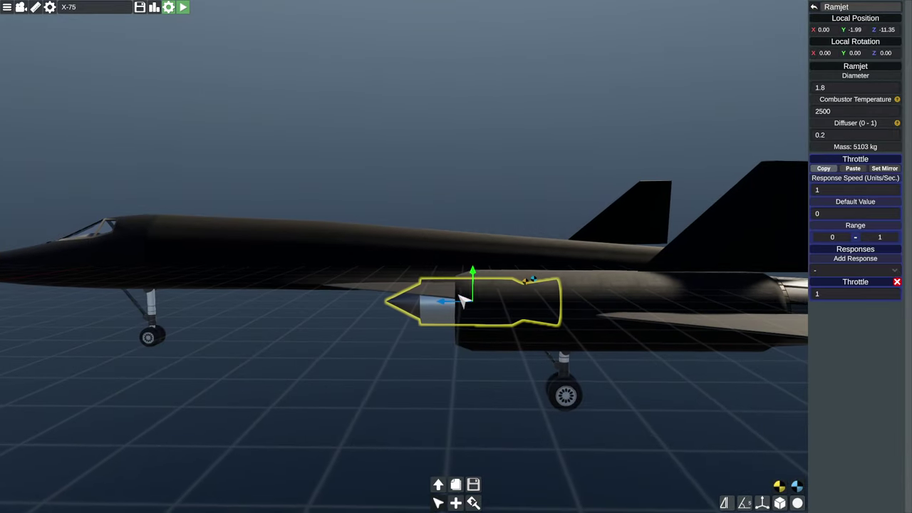
left_click_drag(462, 301, 514, 308)
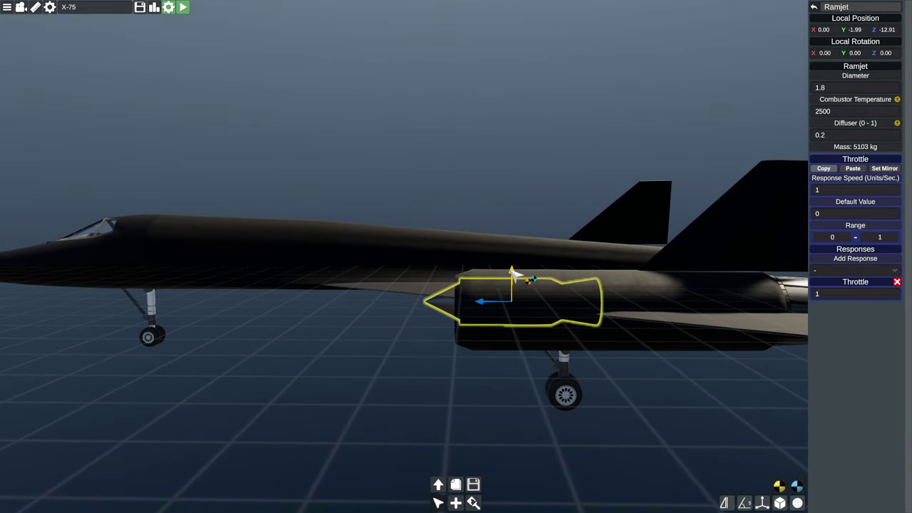
mouse_move(512, 270)
left_mouse_down()
mouse_move(514, 288)
mouse_move(538, 276)
mouse_move(498, 267)
mouse_move(481, 288)
mouse_move(477, 279)
mouse_move(501, 283)
left_mouse_up()
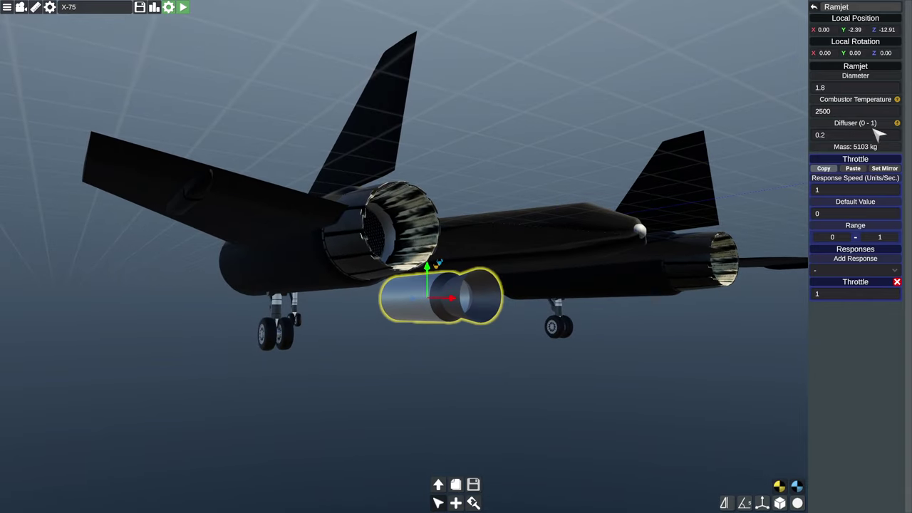
mouse_move(897, 124)
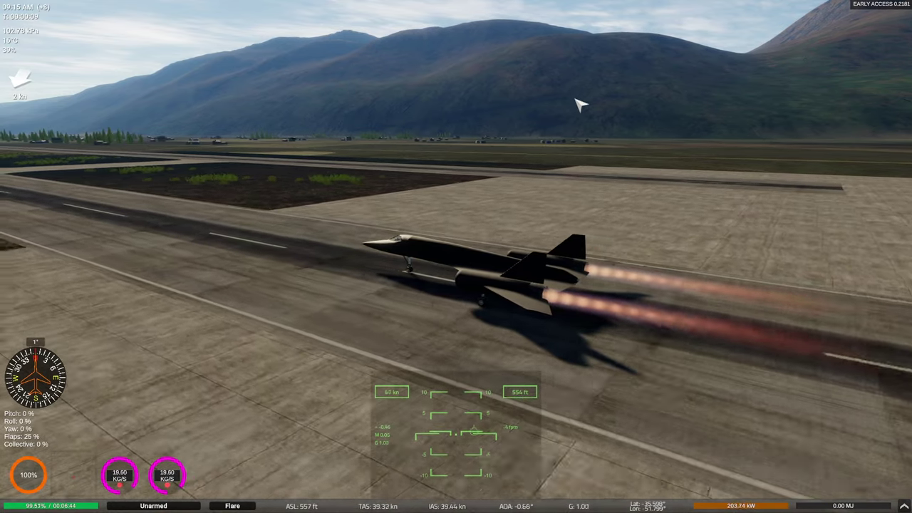
Watch the ramjet-equipped aircraft from several angles during its take-off run and steep climb
mouse_move(576, 98)
left_mouse_down()
mouse_move(428, 51)
mouse_move(431, 77)
mouse_move(412, 56)
mouse_move(442, 65)
mouse_move(547, 57)
mouse_move(562, 114)
mouse_move(576, 99)
left_mouse_up()
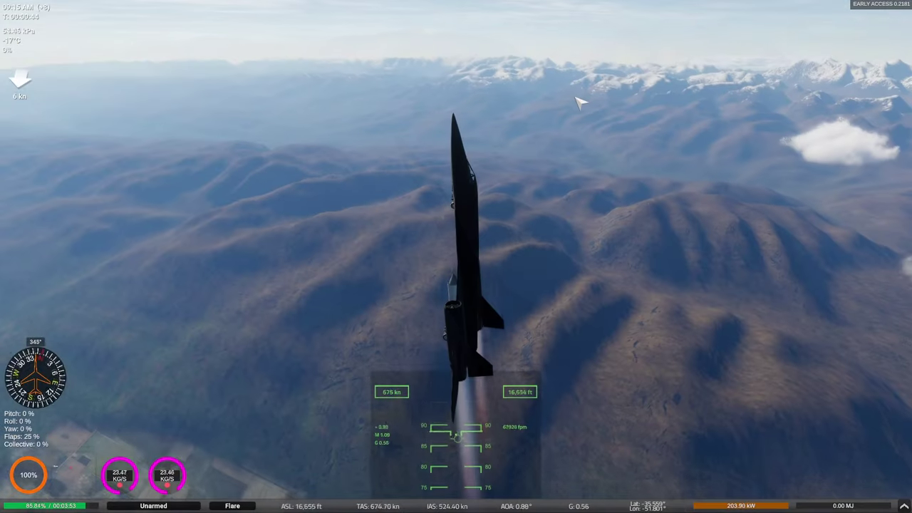
mouse_move(575, 97)
left_mouse_down()
mouse_move(491, 28)
mouse_move(583, 107)
left_mouse_up()
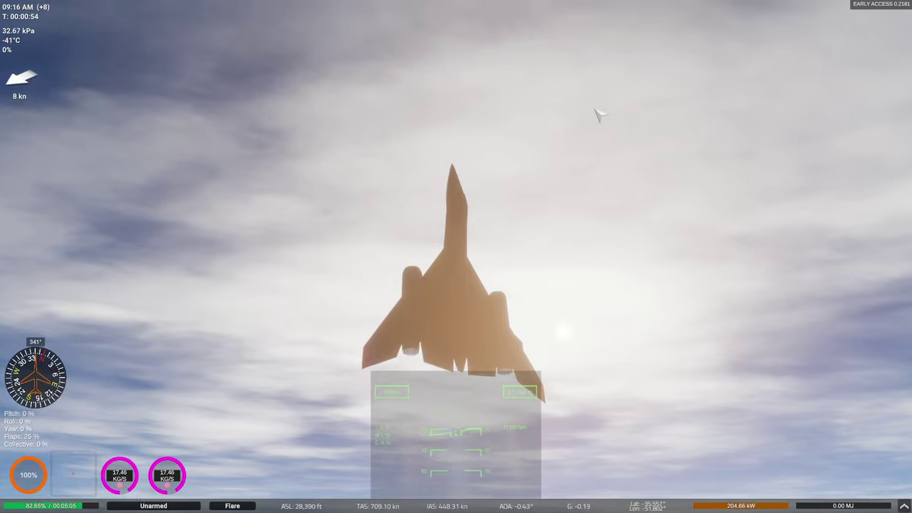
left_click_drag(599, 114, 597, 178)
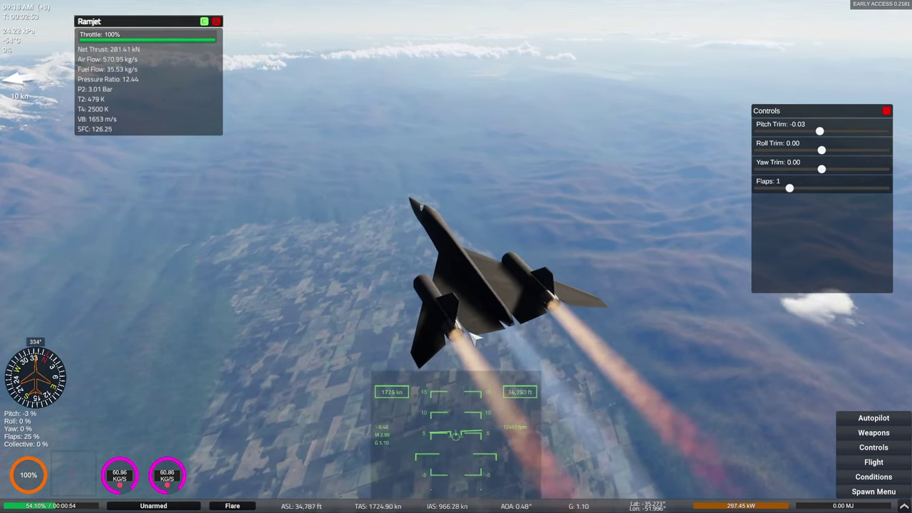
Display a turbine's live data below the ramjet's and retract the flaps to 0
left_click(559, 305)
left_click_drag(450, 264, 123, 170)
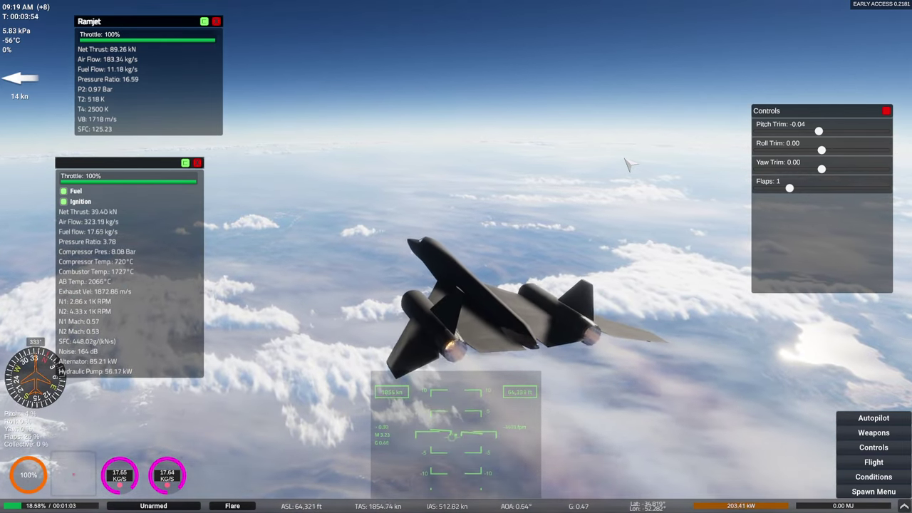
left_click_drag(773, 188, 678, 207)
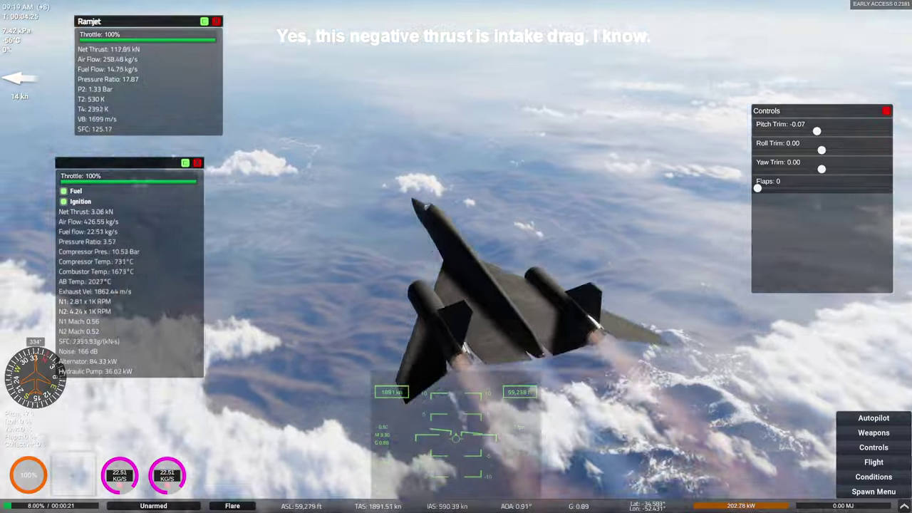
Switch the fuel and ignition of both turbines back on in flight
left_click_drag(591, 178, 605, 85)
left_click_drag(591, 178, 687, 203)
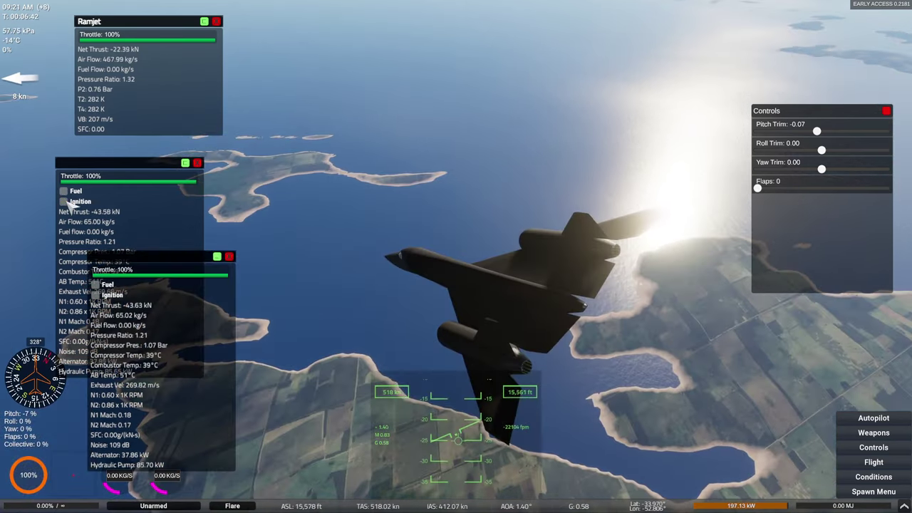
left_click(67, 201)
left_click(64, 191)
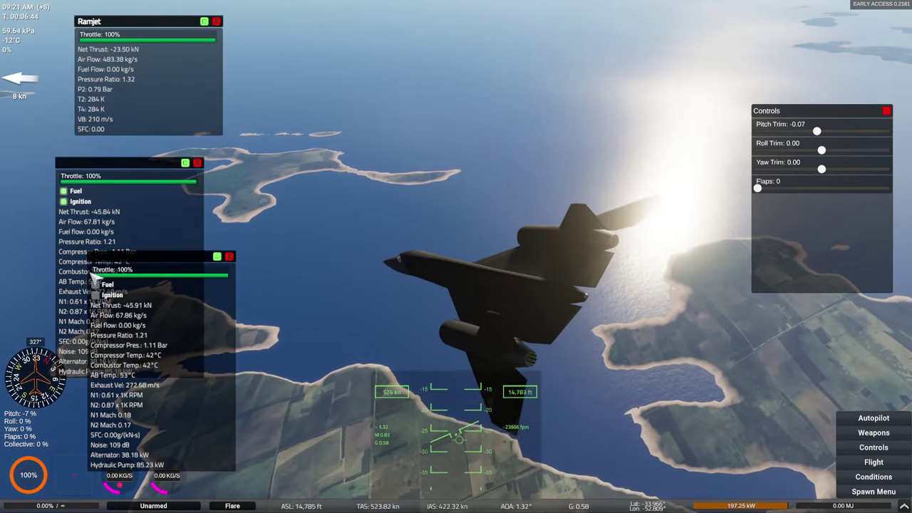
left_click(95, 284)
left_click(95, 295)
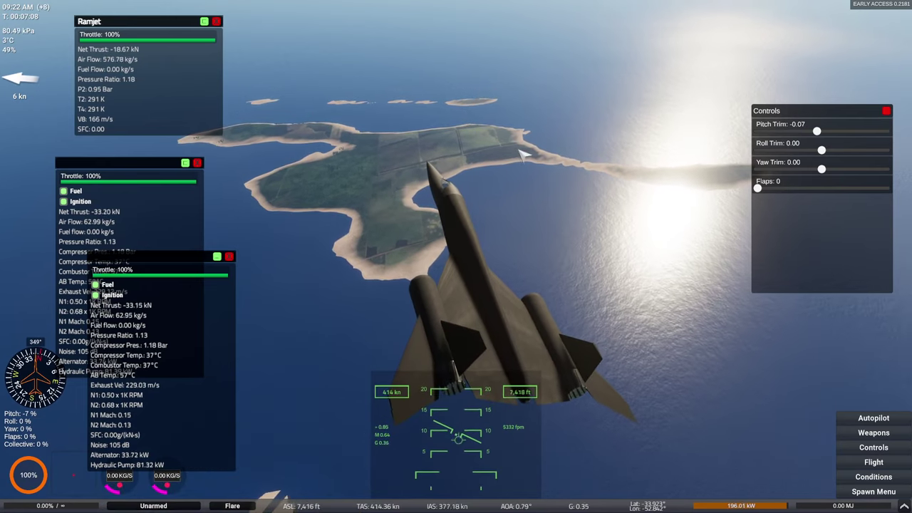
Start a new flight from the runway and try running the turbines at 100% throttle
key("Escape")
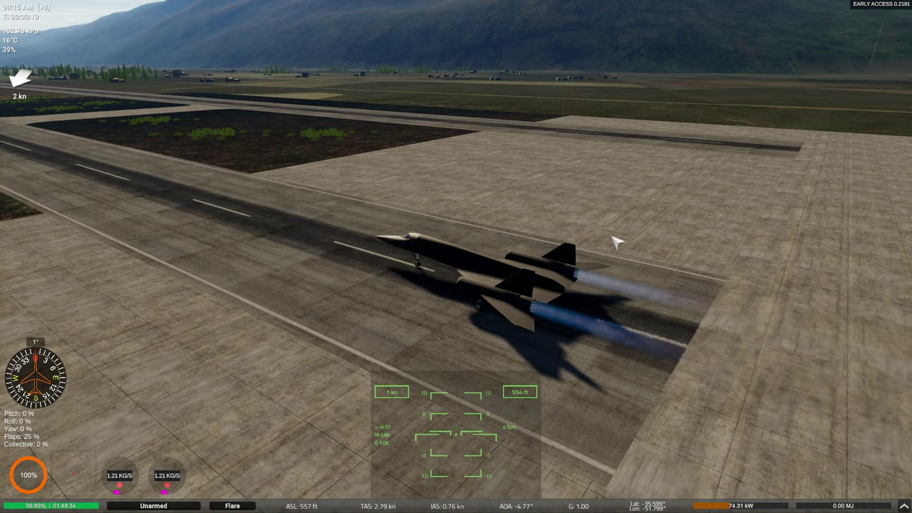
key("x")
key("z")
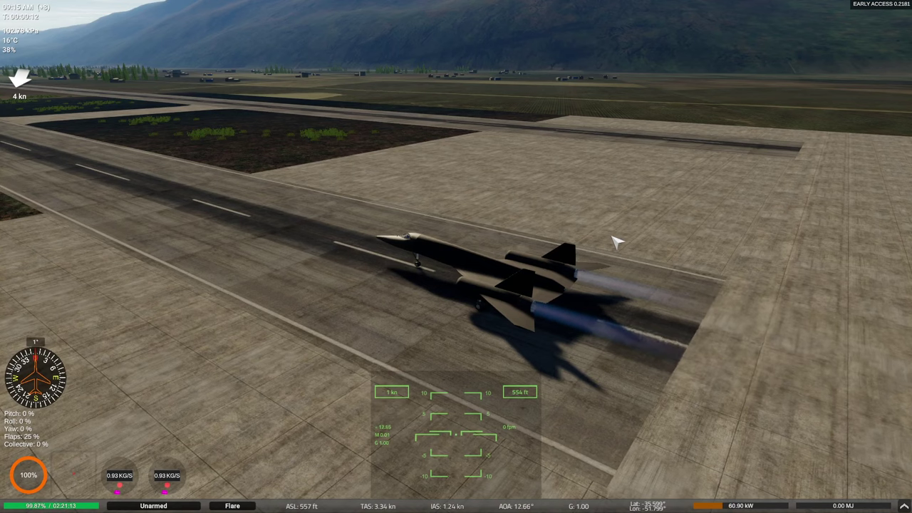
left_click_drag(700, 447, 699, 372)
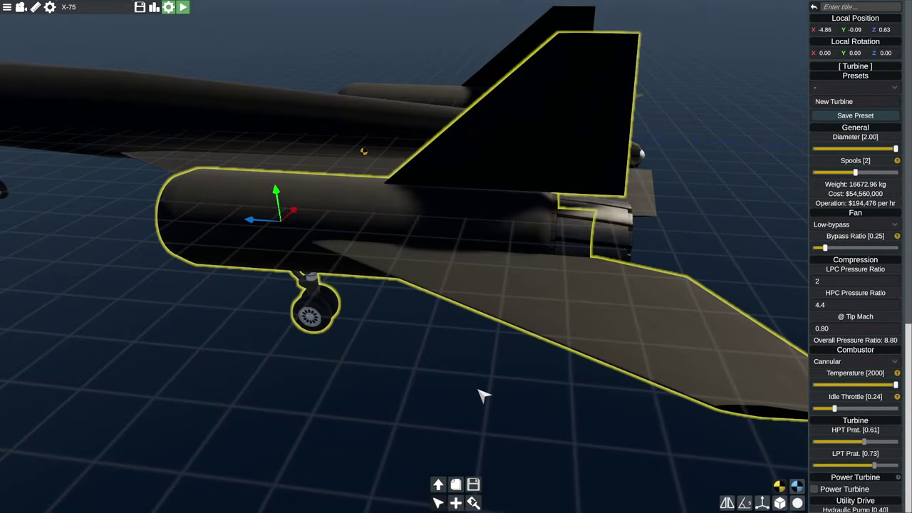
Inspect the turbine nacelle and the ramjet in the hangar, including the explanation of the ramjet's diffuser setting
left_click_drag(482, 394, 488, 406)
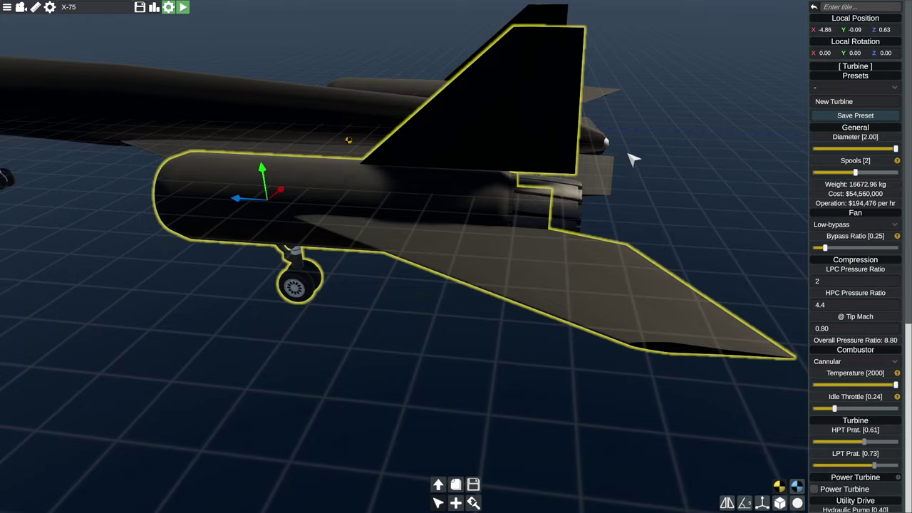
left_click_drag(628, 154, 331, 382)
left_click(332, 382)
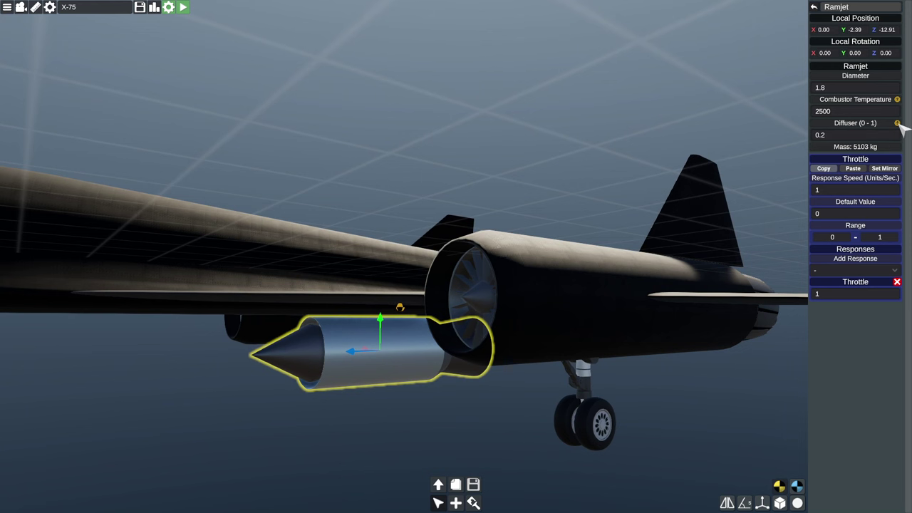
mouse_move(897, 123)
left_click(638, 107)
left_click_drag(626, 105, 606, 126)
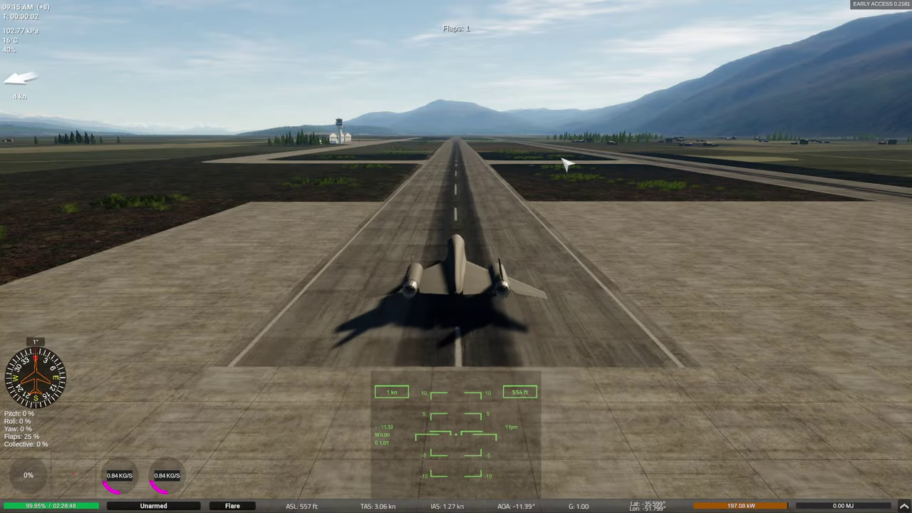
Show the trim and flap controls during the take-off run and place them clear of the aircraft
left_click_drag(561, 158, 591, 159)
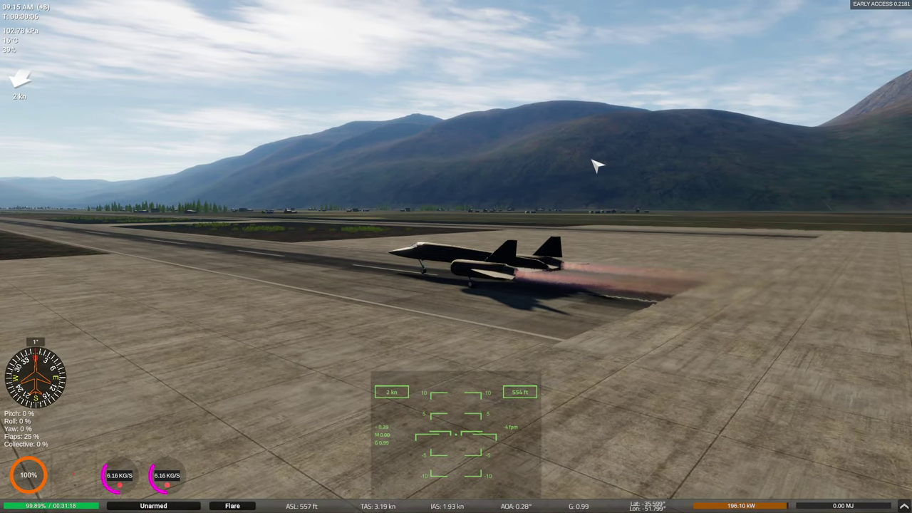
left_click_drag(592, 160, 590, 159)
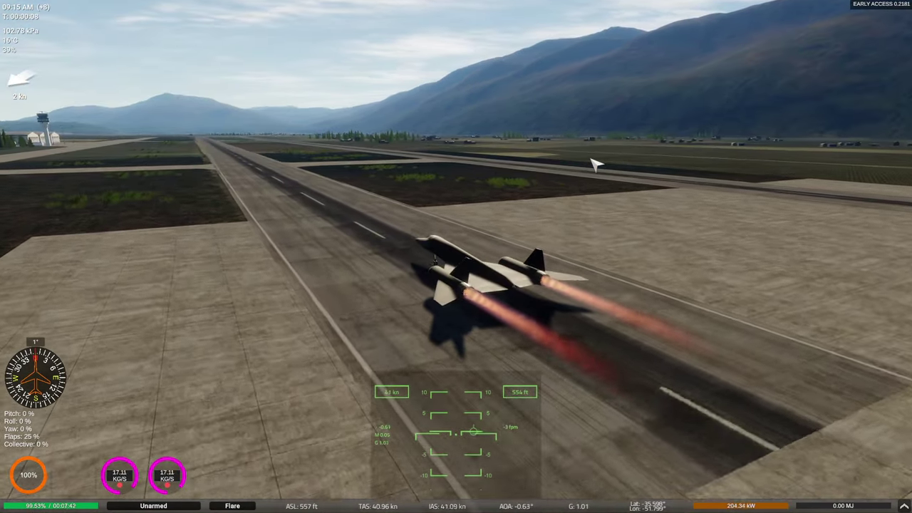
left_click(904, 502)
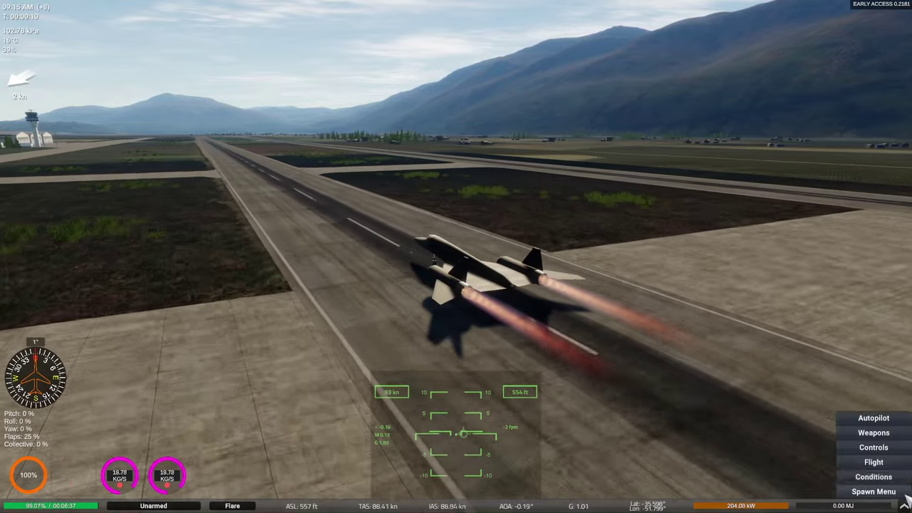
left_click(873, 447)
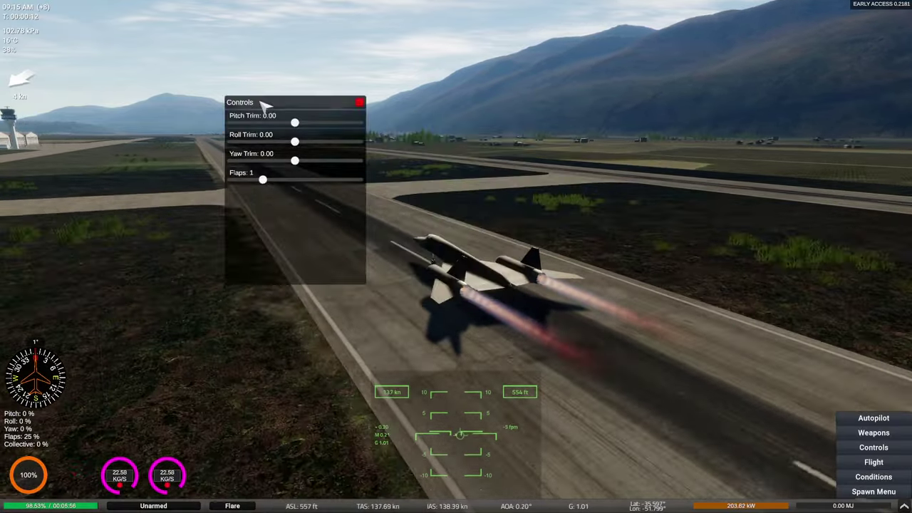
left_click_drag(264, 103, 98, 92)
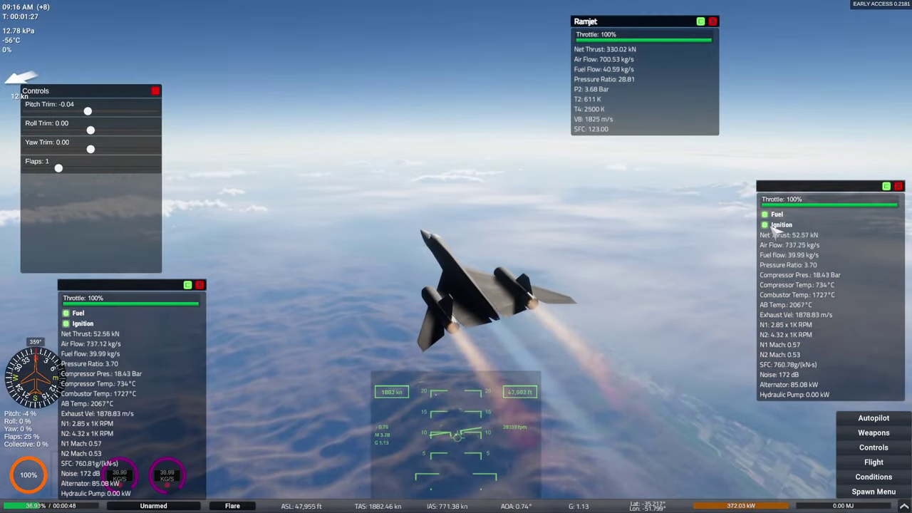
Switch off the ignition and fuel of both turbines and reduce their throttles to 0%
left_click(769, 226)
left_click(768, 214)
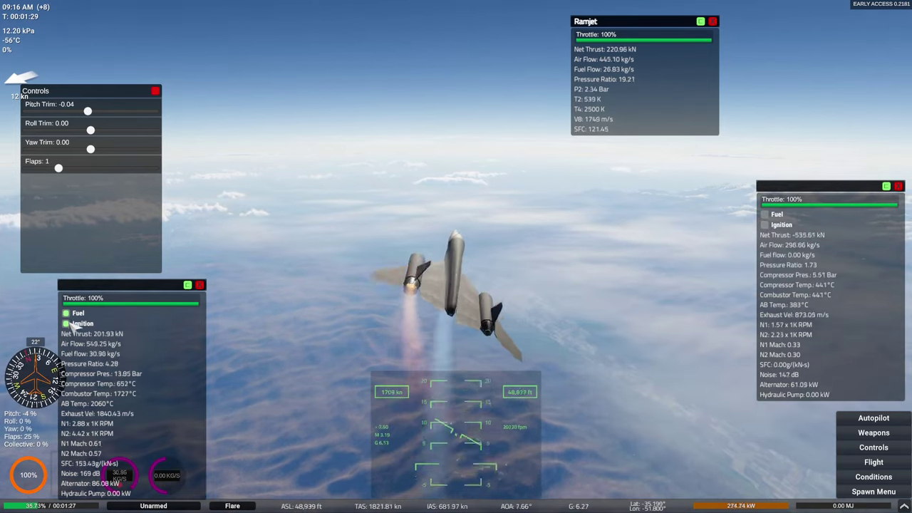
left_click(66, 324)
left_click(67, 312)
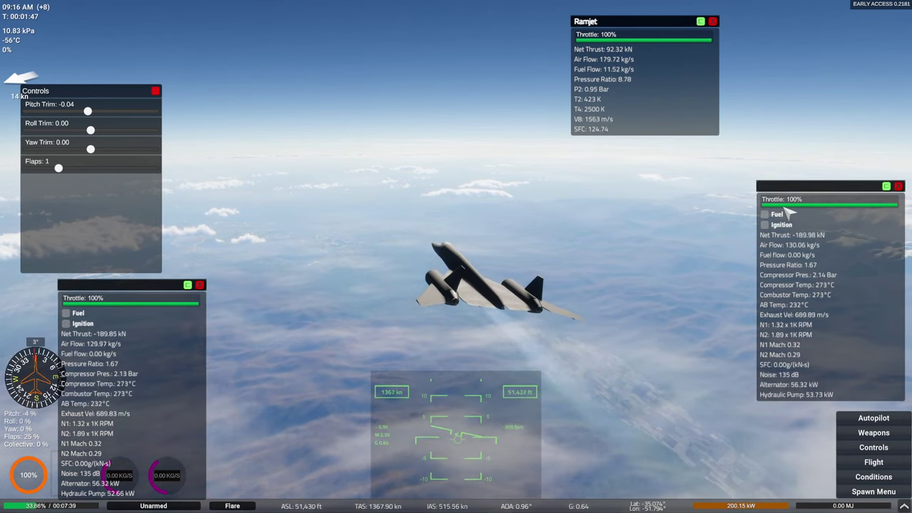
left_click_drag(785, 206, 740, 207)
left_click_drag(80, 302, 16, 305)
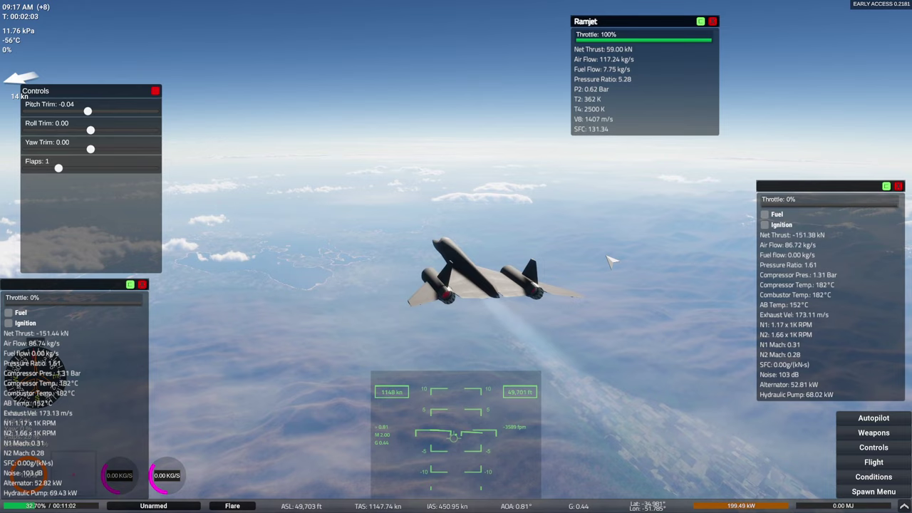
View the aircraft from the side in flight, on ramjet power alone and with both turbines relit
left_click_drag(611, 253, 617, 254)
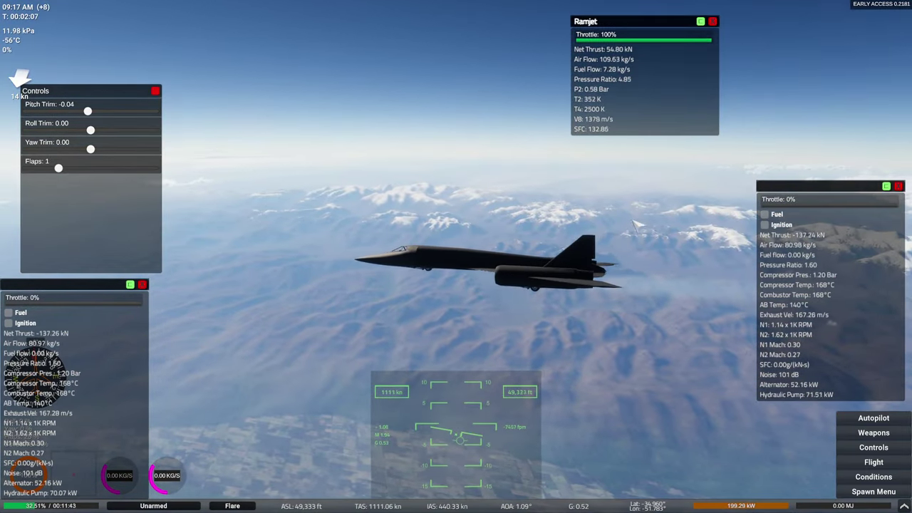
left_click_drag(631, 220, 633, 220)
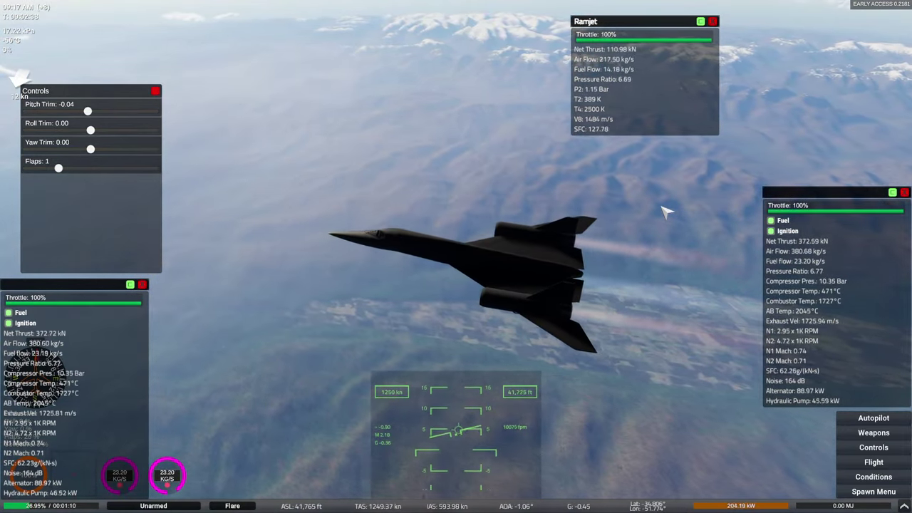
left_click_drag(665, 211, 667, 210)
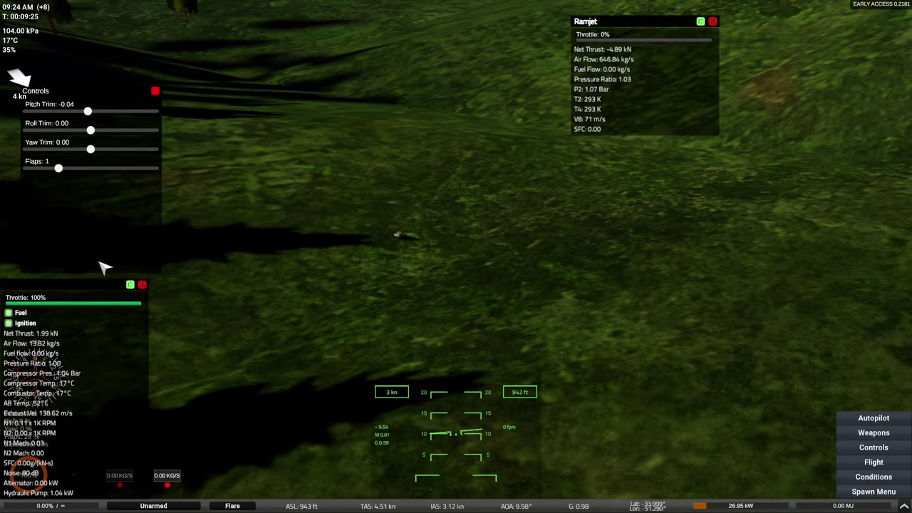
Close the engine data read-outs and return the aircraft to the hangar
left_click(713, 22)
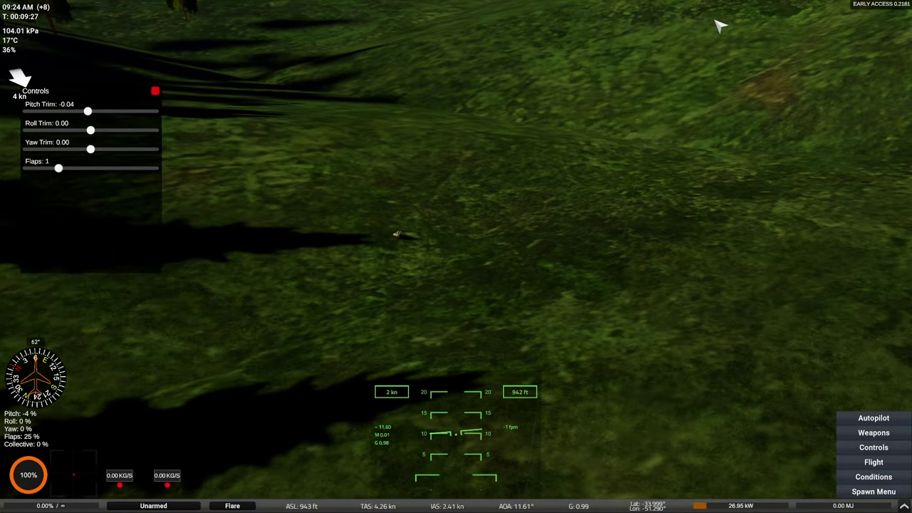
key("Escape")
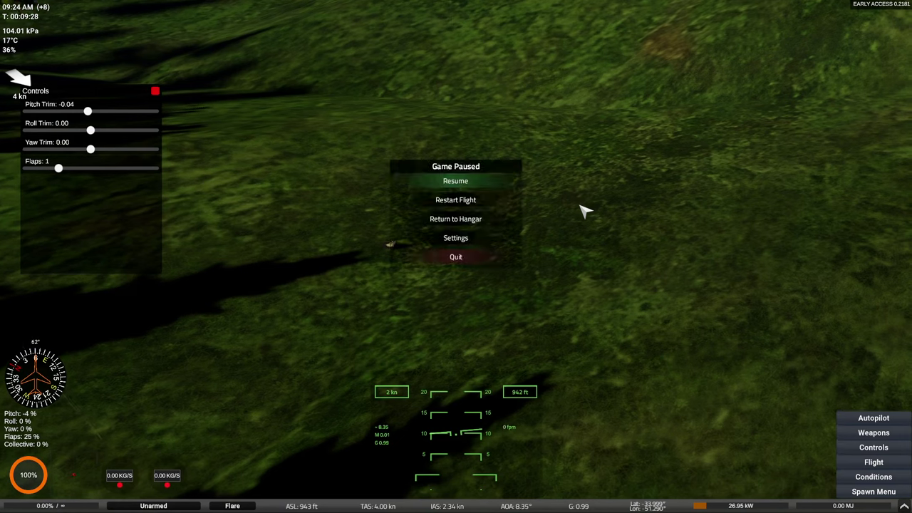
left_click(485, 219)
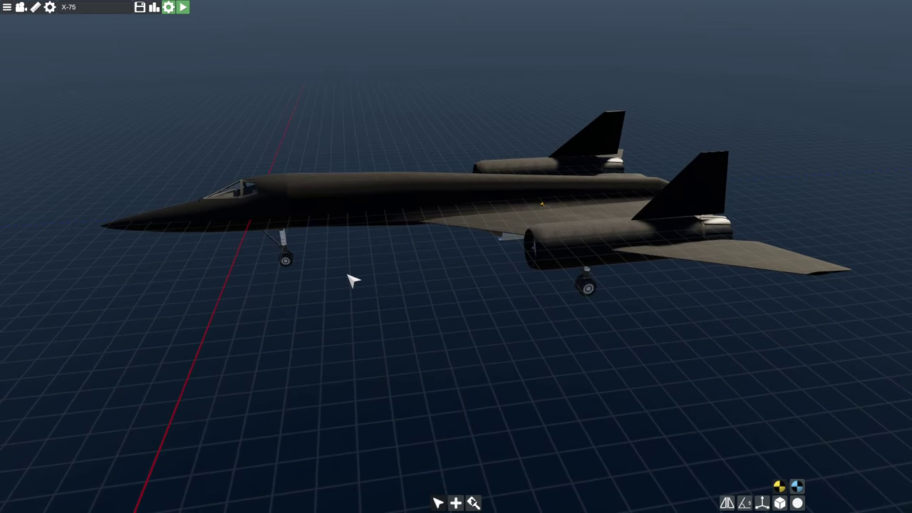
left_click_drag(357, 265, 357, 271)
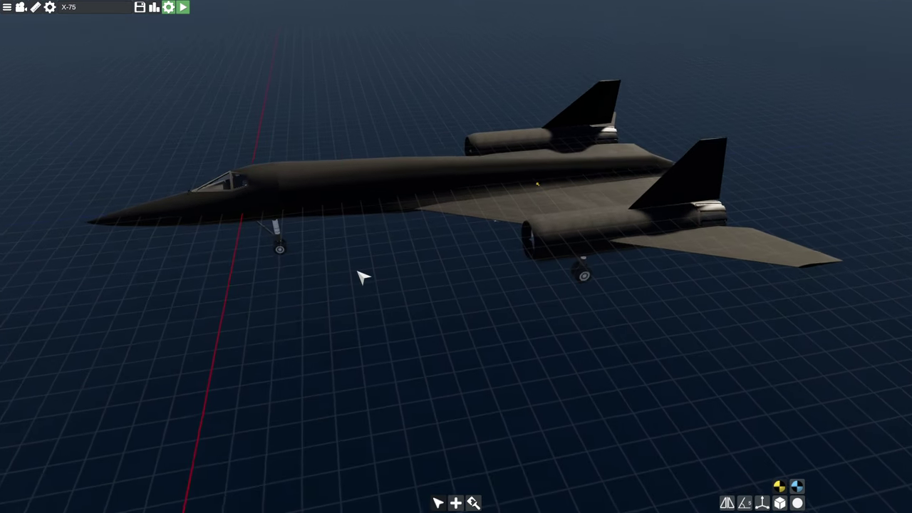